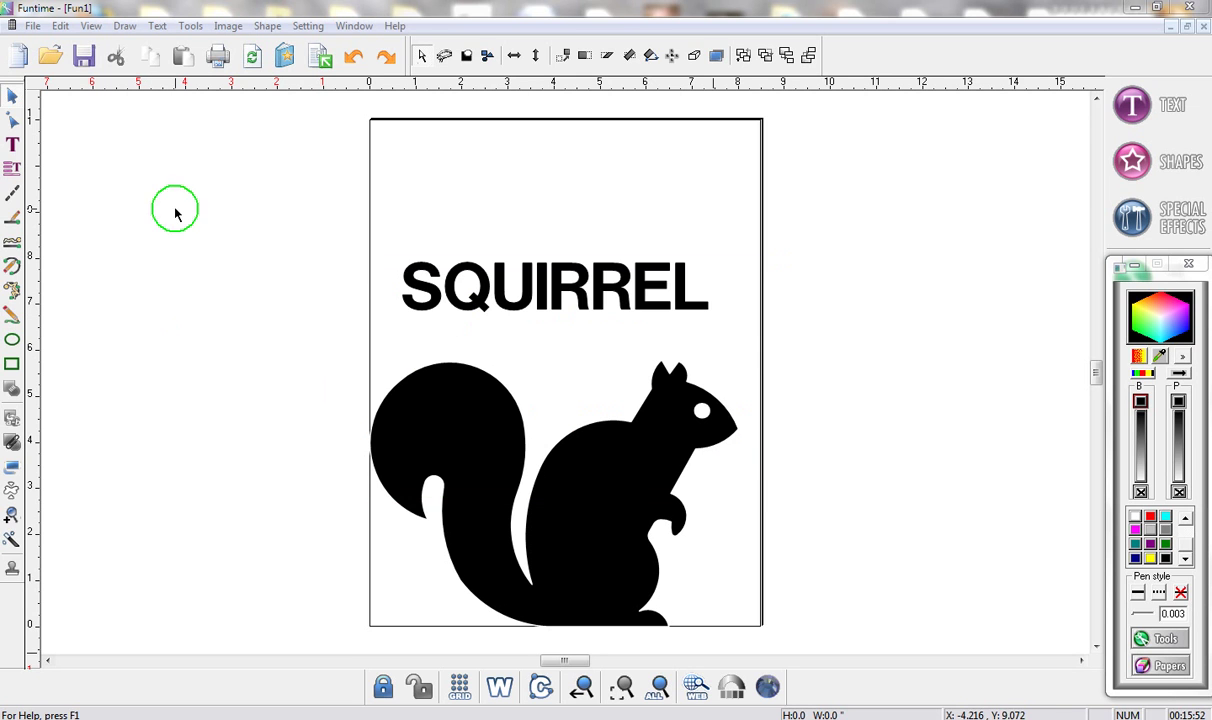
# Select the SQUIRREL text above the squirrel shape
pyautogui.click(591, 463)
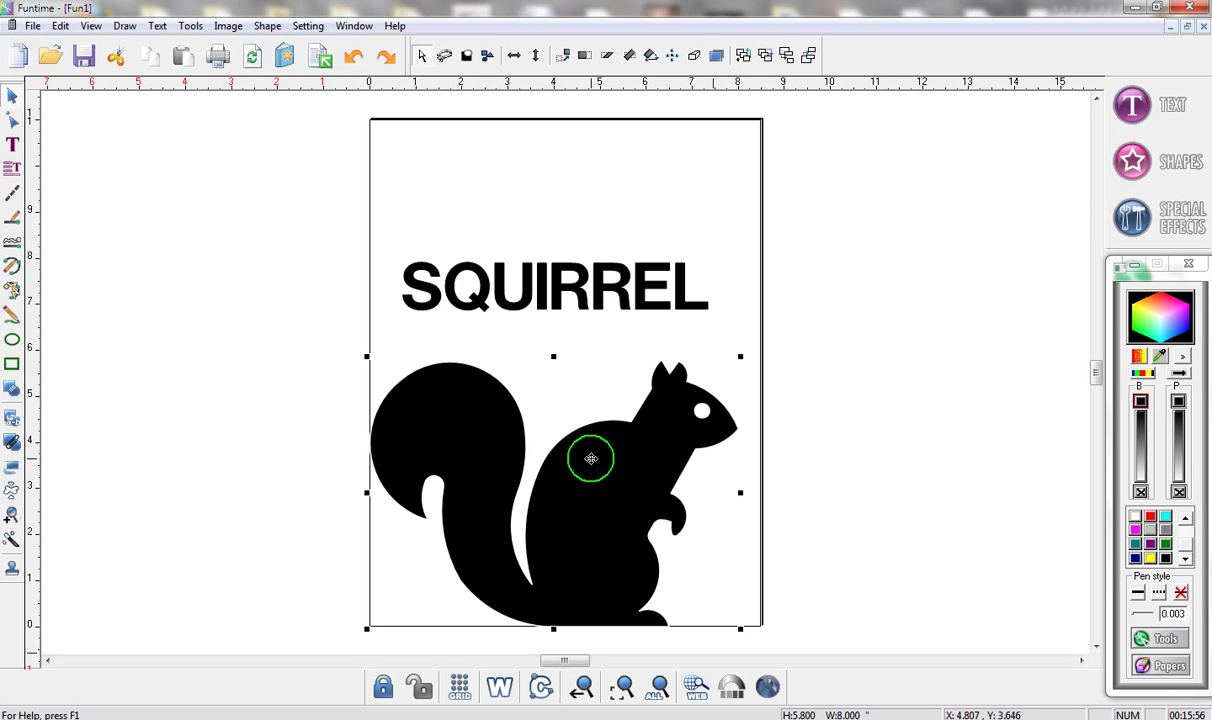
pyautogui.click(537, 265)
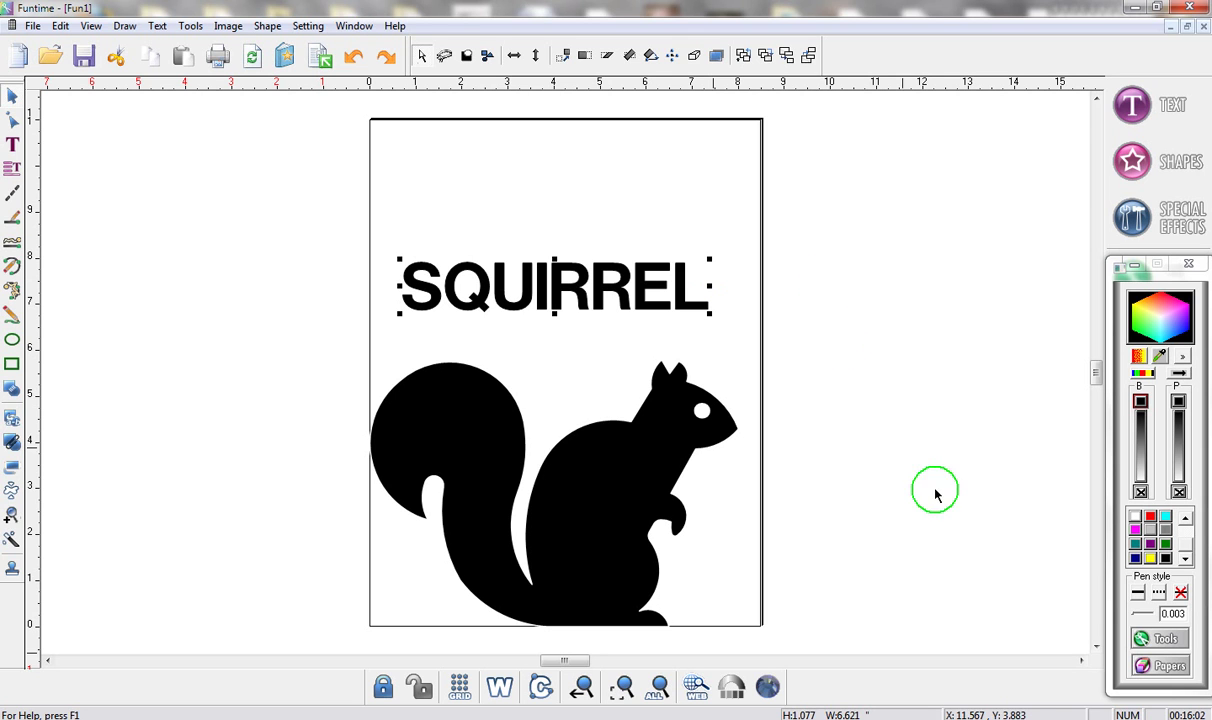
pyautogui.click(1166, 640)
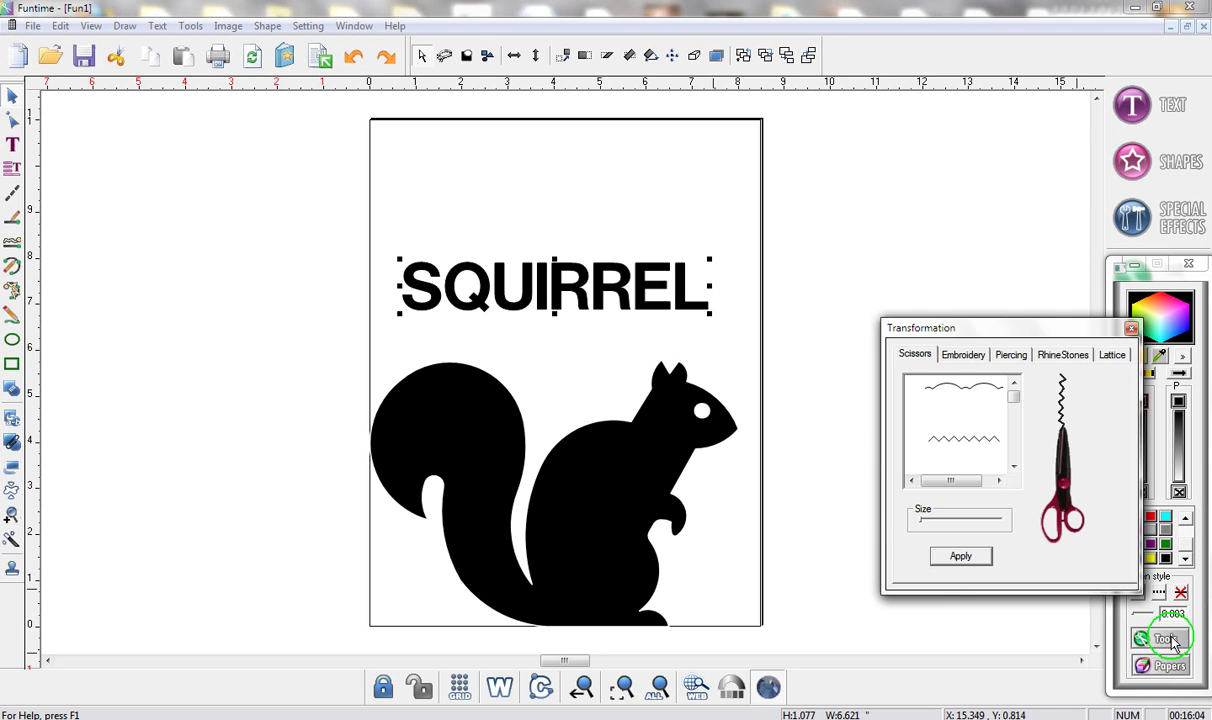
pyautogui.click(1058, 357)
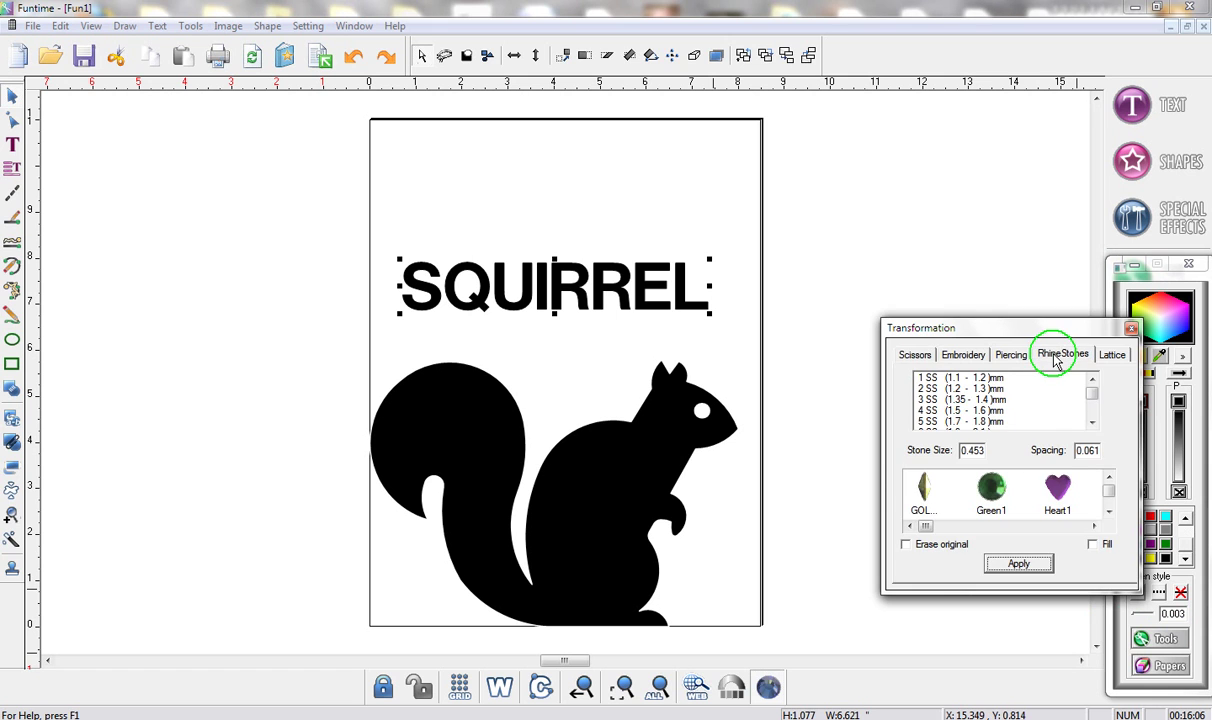
pyautogui.click(1133, 330)
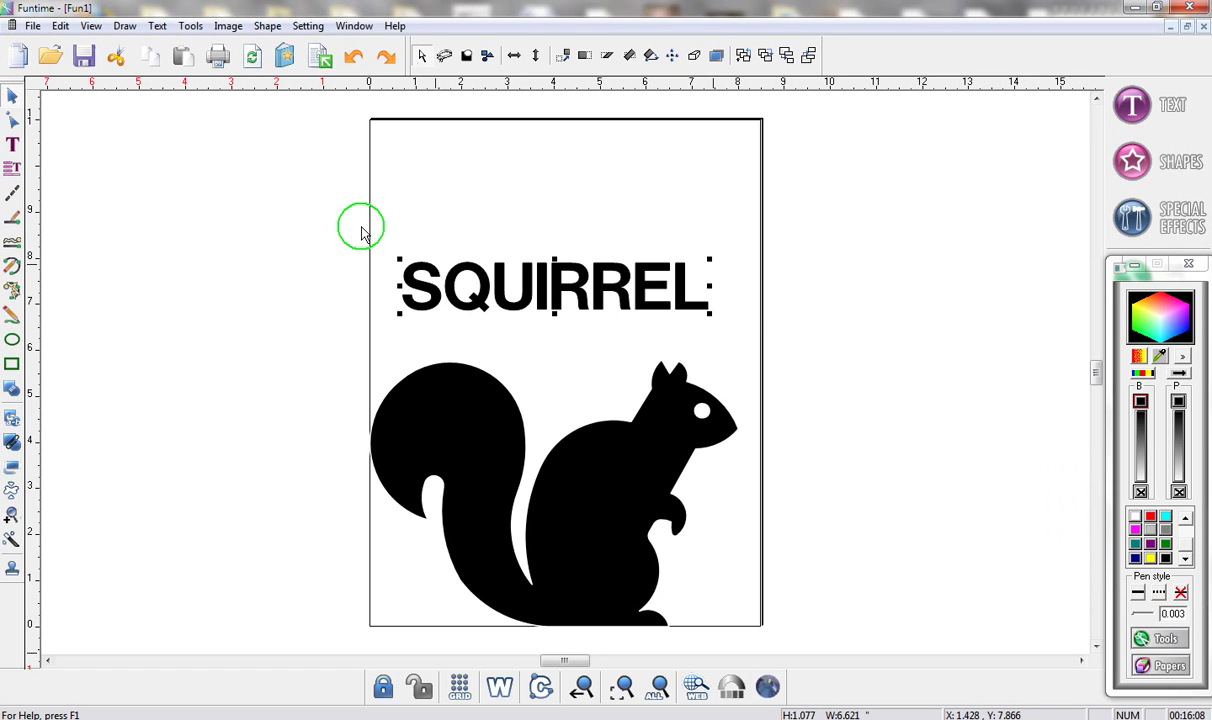
pyautogui.click(190, 26)
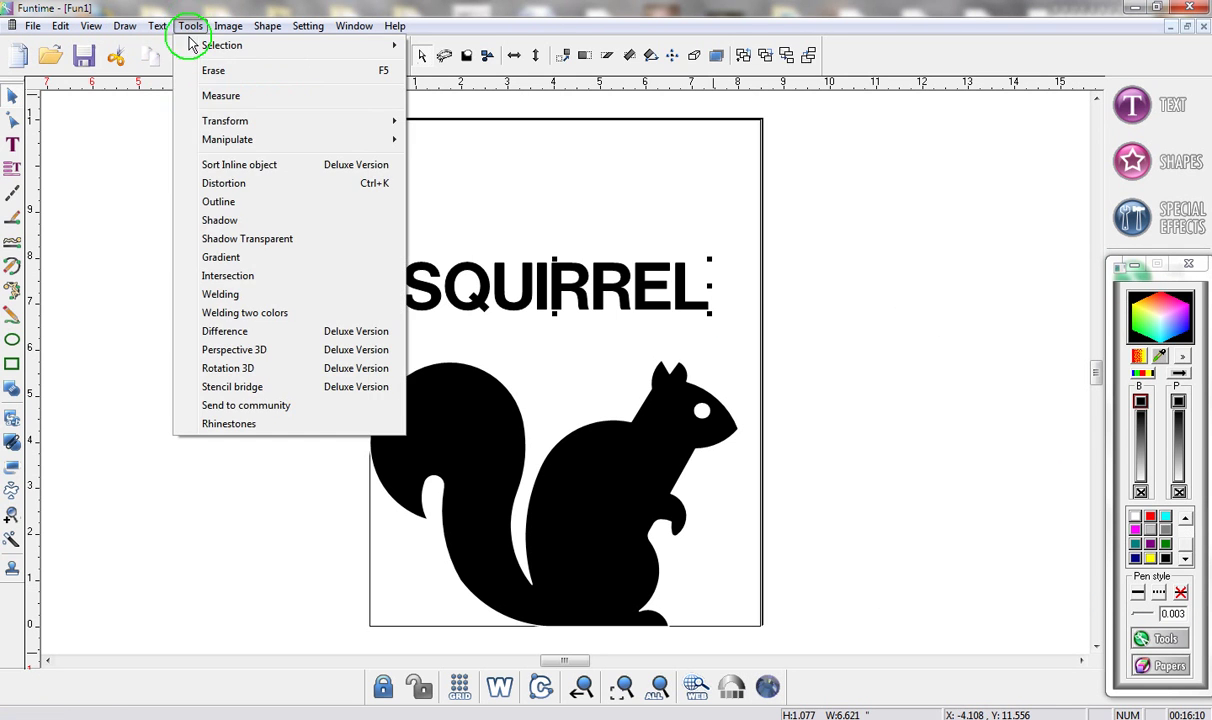
pyautogui.click(231, 424)
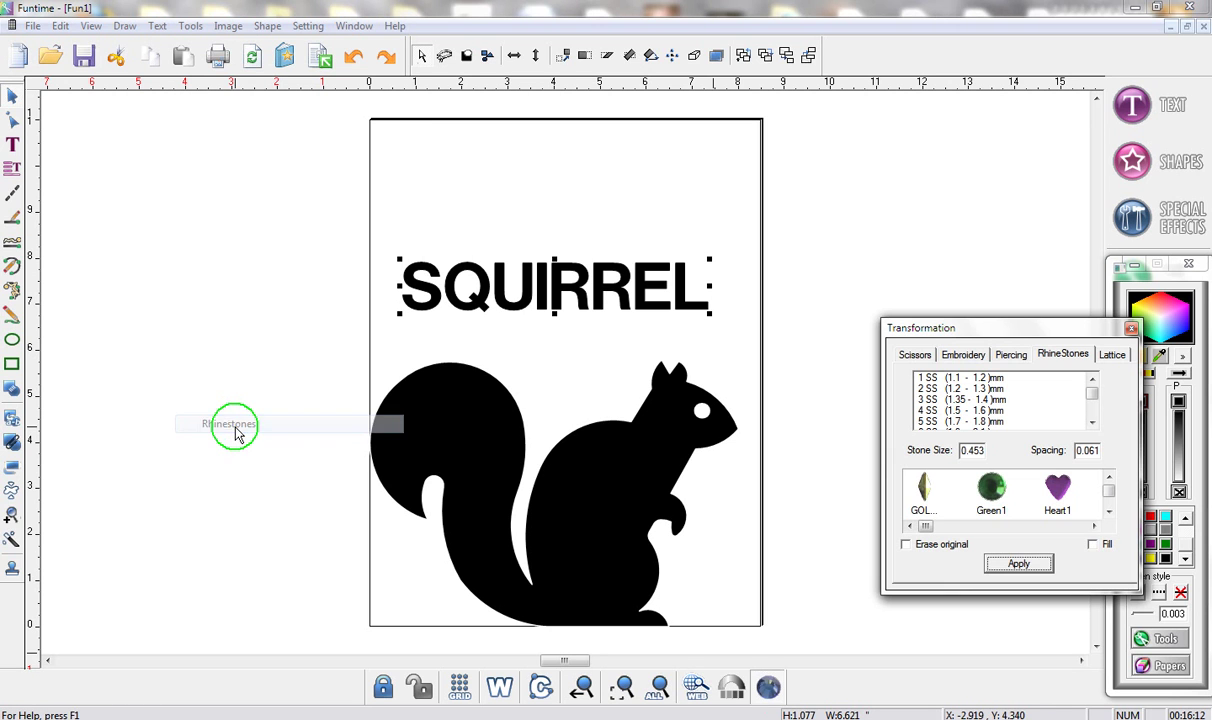
pyautogui.click(1133, 330)
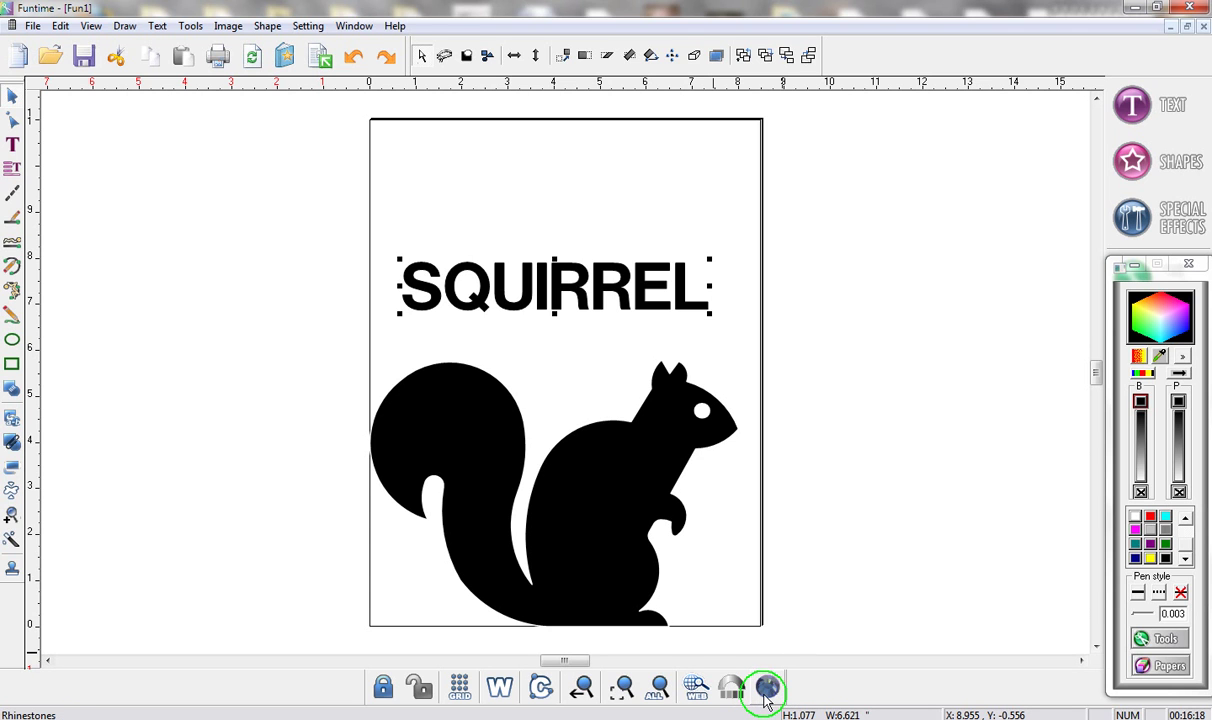
# Open the rhinestone settings for the selected text and review the SS size list with the stone size and spacing values
pyautogui.click(767, 689)
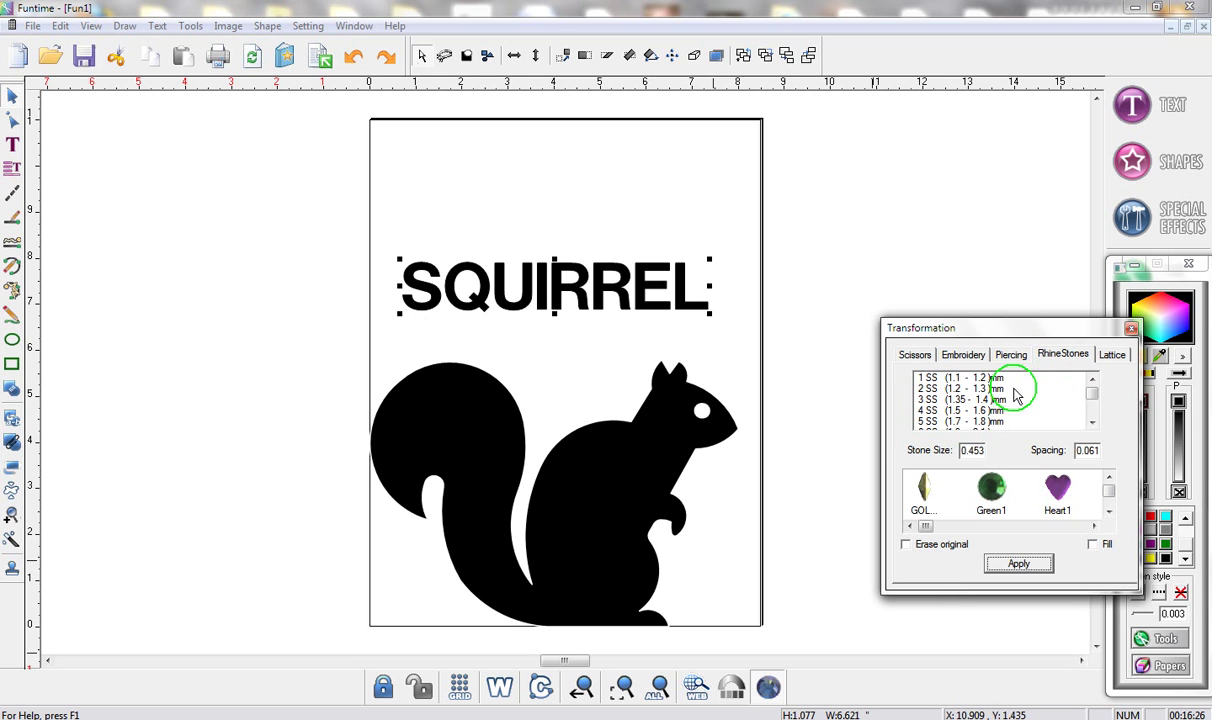
pyautogui.click(1092, 421)
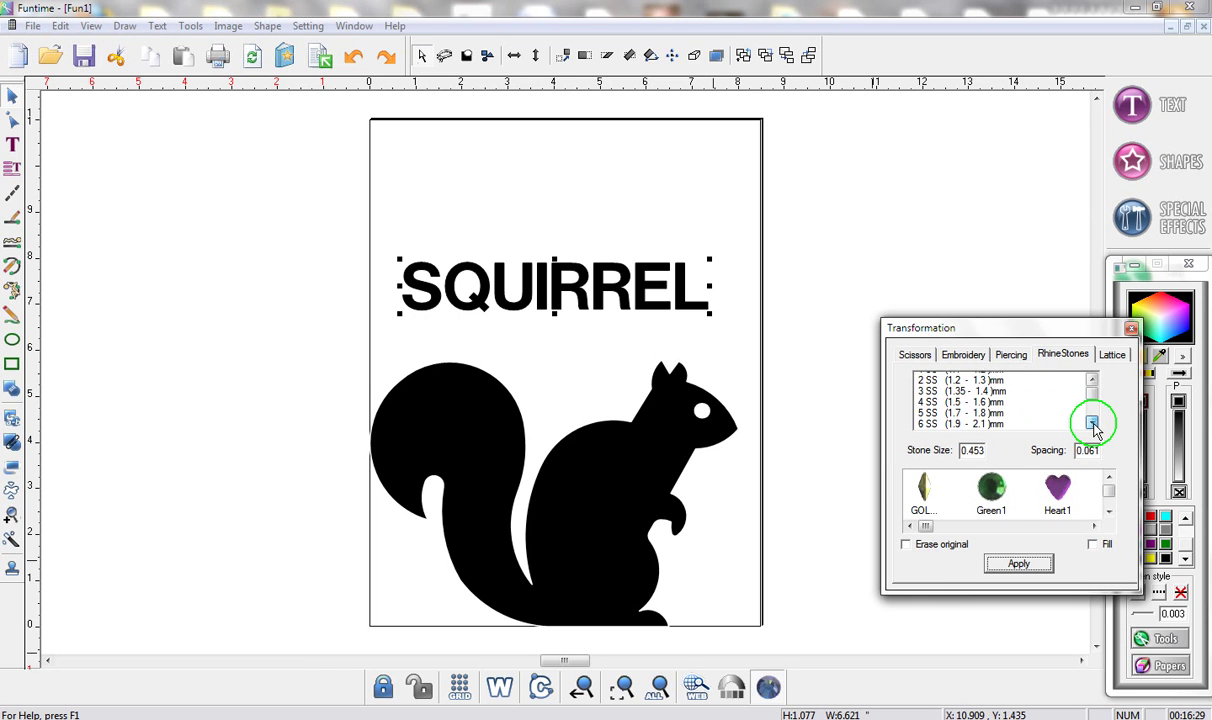
pyautogui.click(1092, 421)
pyautogui.moveTo(1093, 424); pyautogui.dragTo(1093, 424)
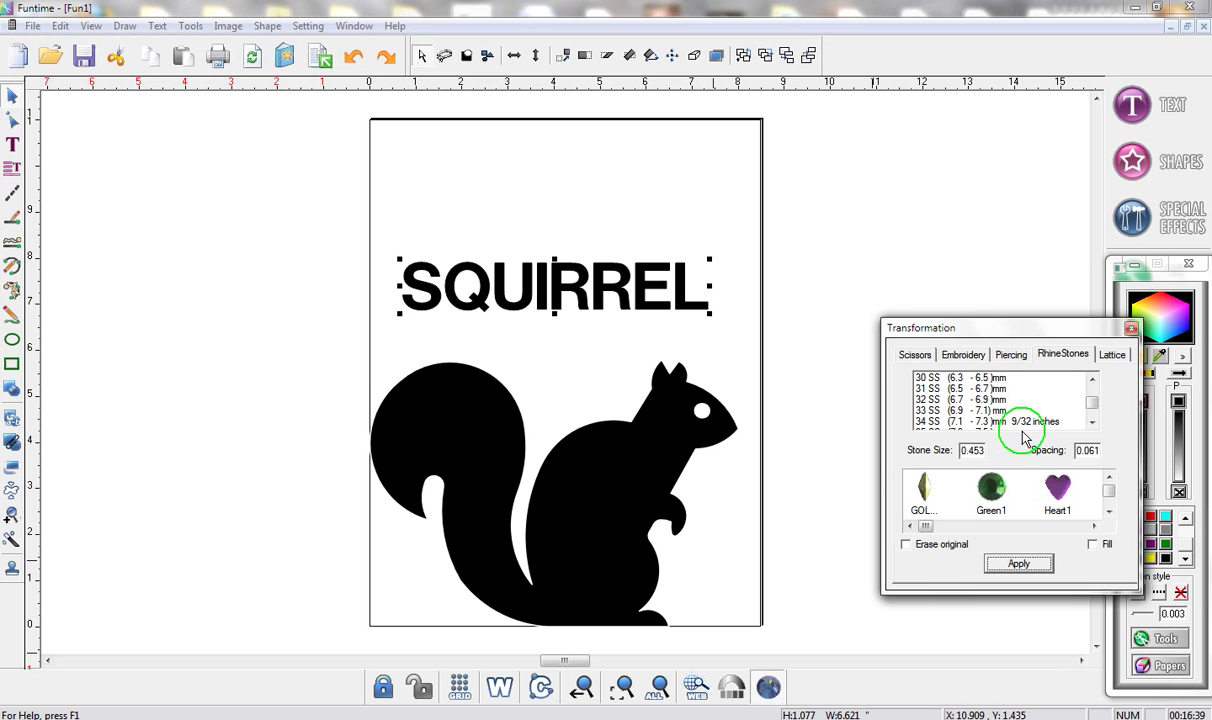
pyautogui.doubleClick(968, 450)
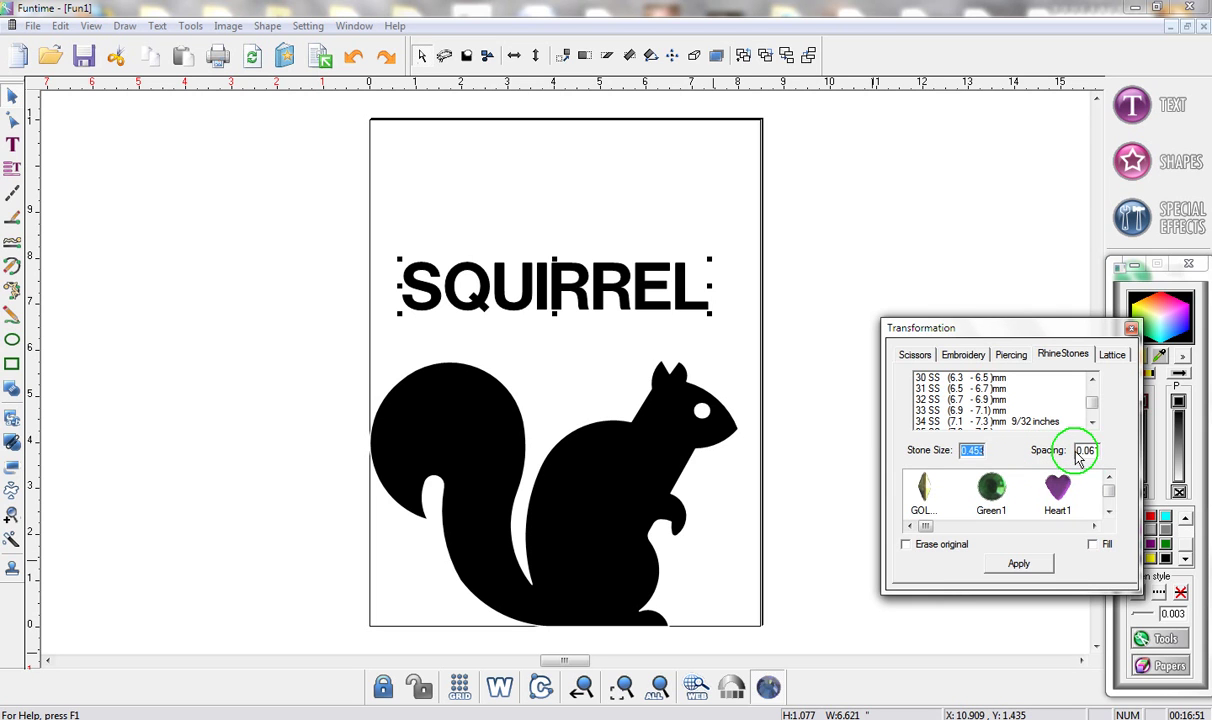
pyautogui.moveTo(1080, 450); pyautogui.dragTo(1094, 451)
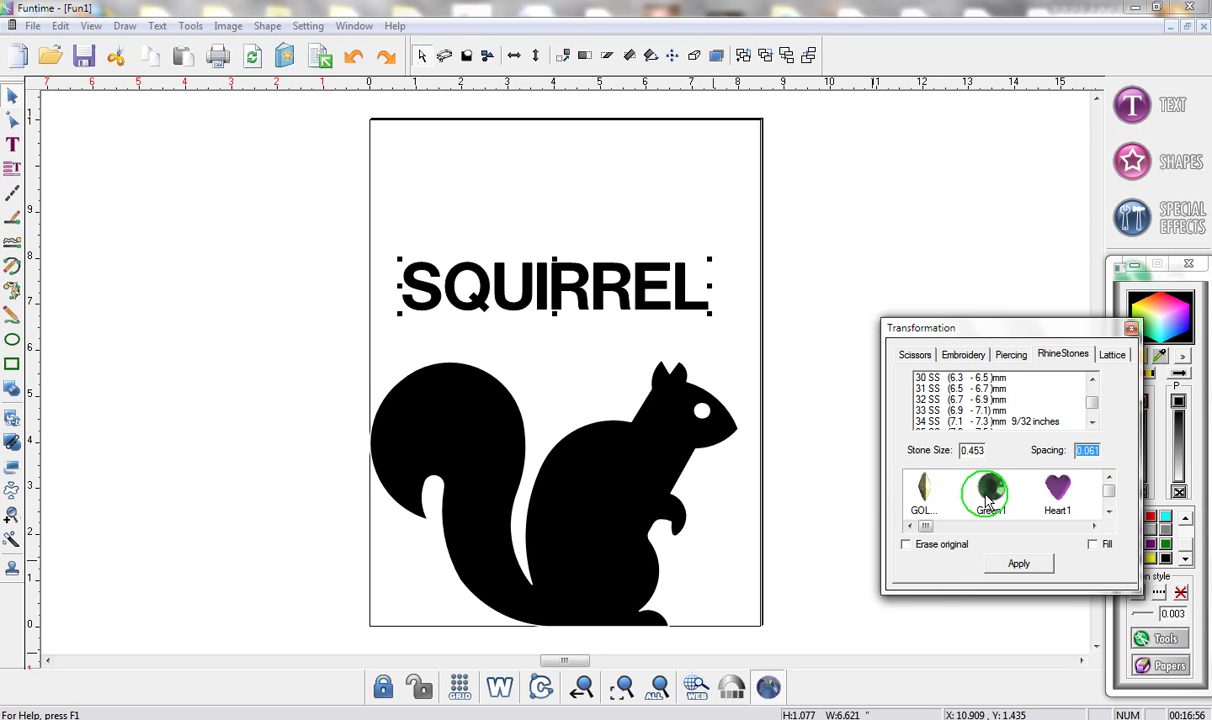
# Browse the available rhinestone designs in the rhinestone settings
pyautogui.click(1093, 527)
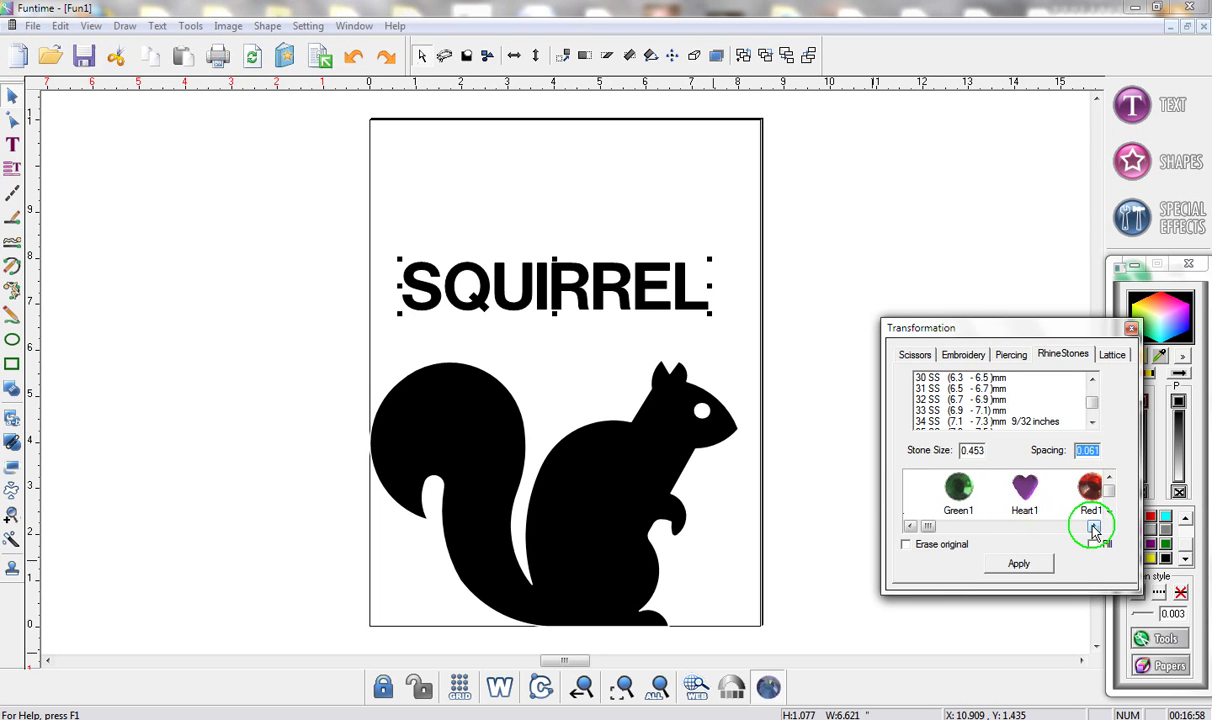
pyautogui.click(1093, 527)
pyautogui.click(1093, 527)
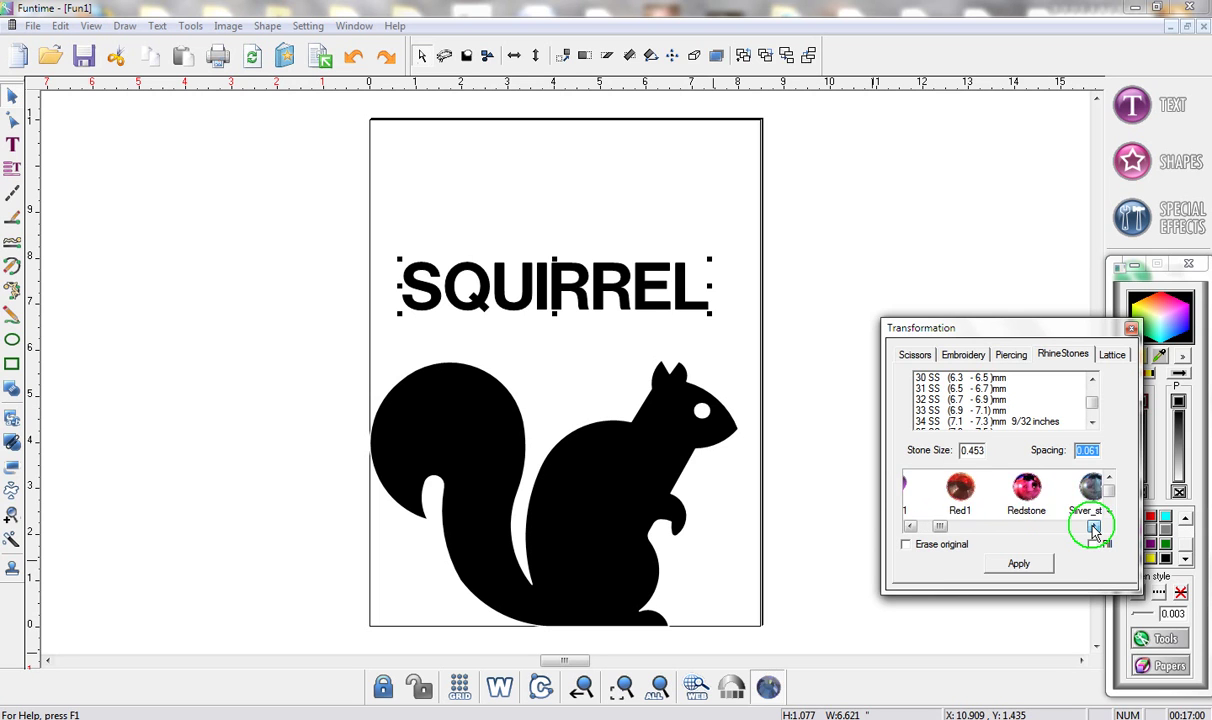
pyautogui.click(1093, 527)
pyautogui.click(1093, 527)
pyautogui.click(1093, 527)
pyautogui.click(1093, 527)
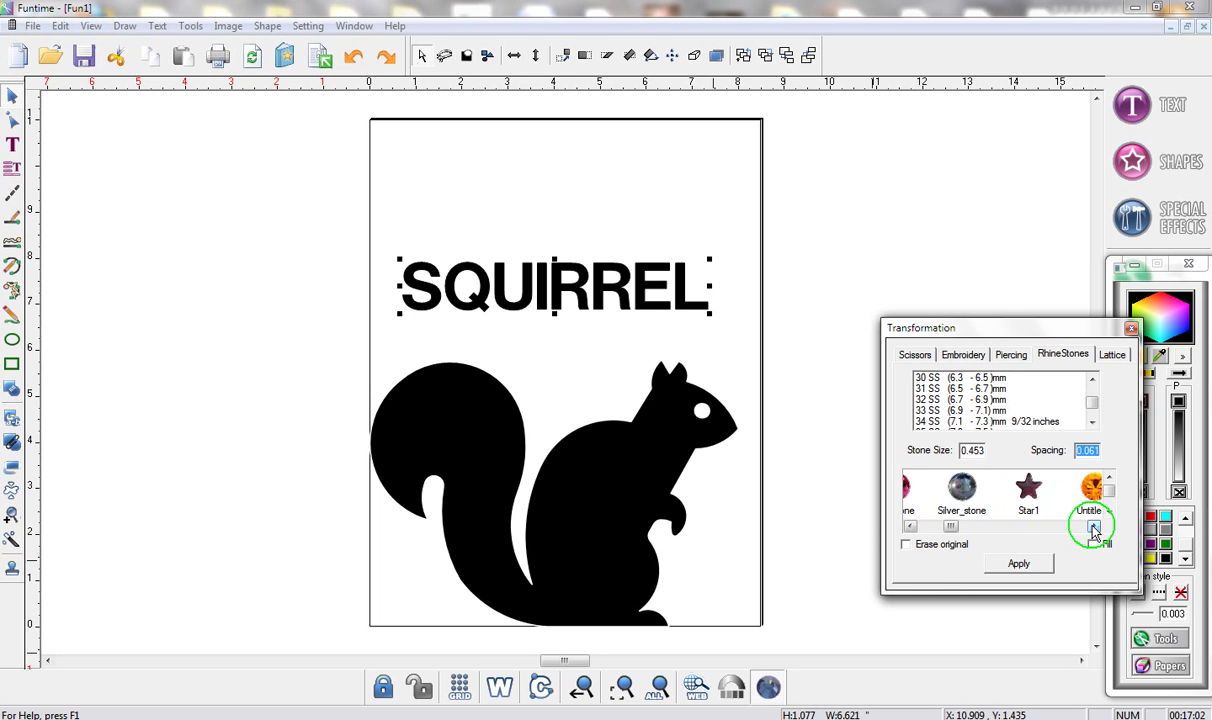
pyautogui.click(1093, 527)
pyautogui.click(1093, 527)
pyautogui.click(1093, 527)
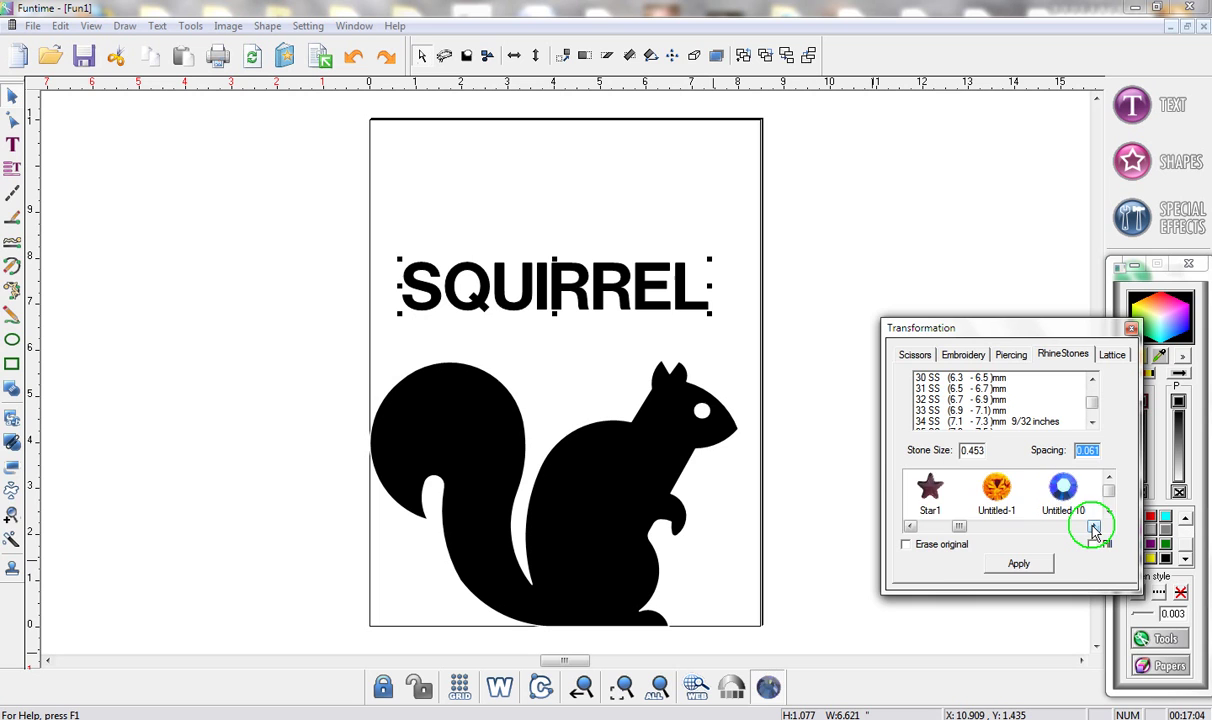
pyautogui.click(1093, 527)
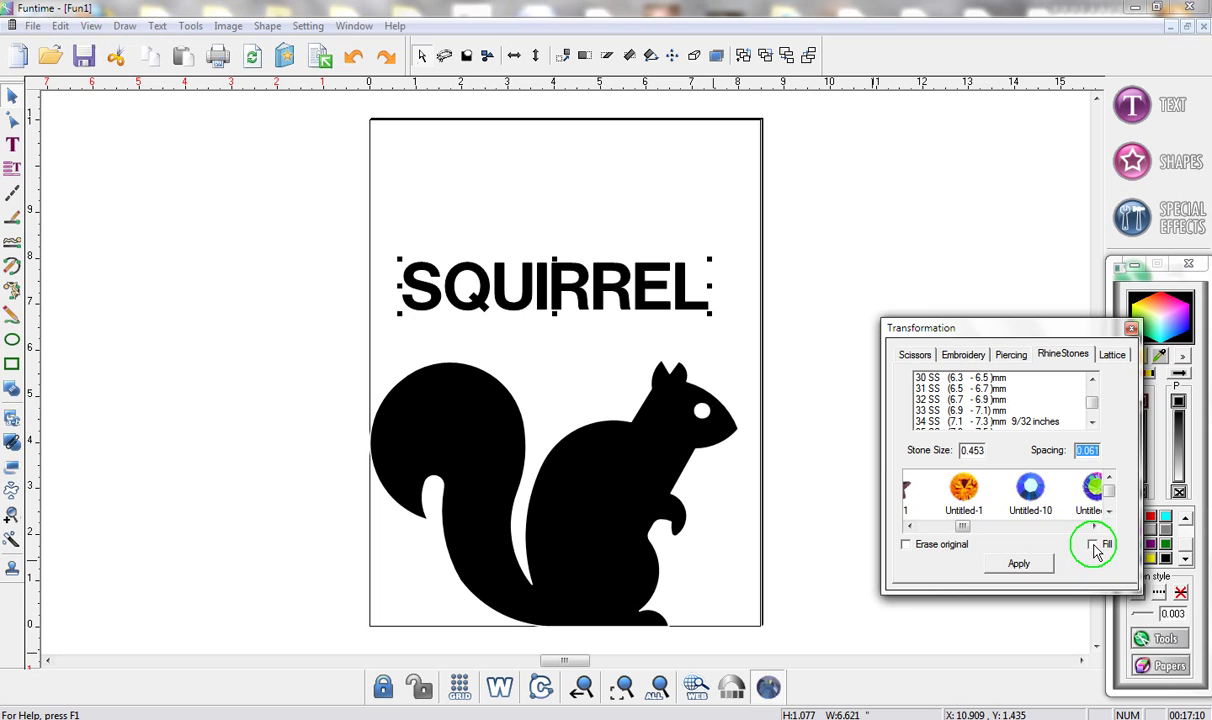
# Apply 4 SS (1.5 - 1.6 mm) rhinestones to the SQUIRREL text with Fill and Erase original enabled
pyautogui.click(1093, 545)
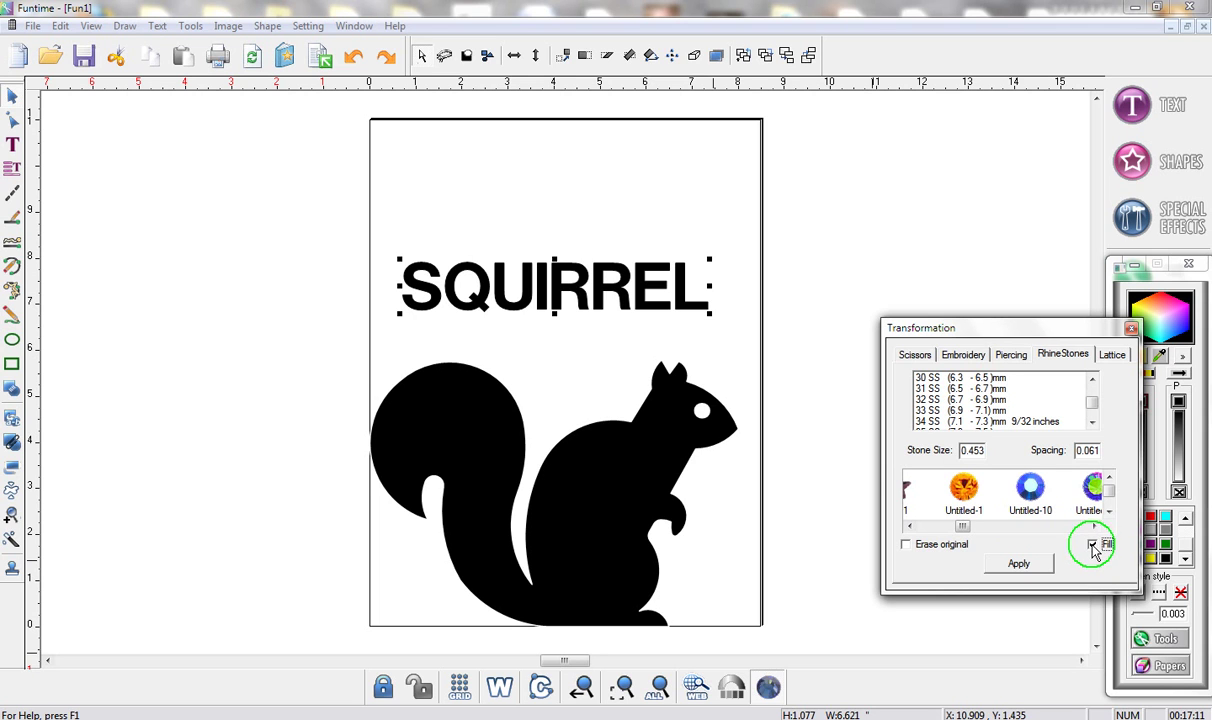
pyautogui.click(1027, 563)
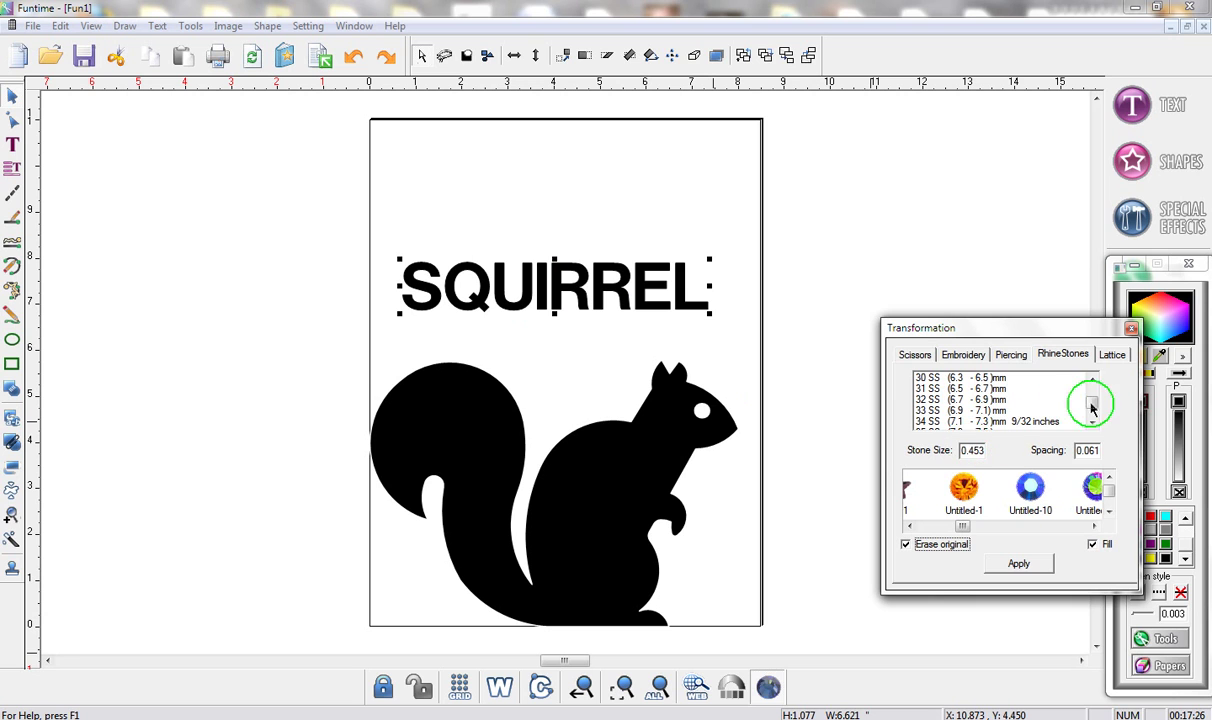
pyautogui.moveTo(1093, 401); pyautogui.dragTo(1093, 393)
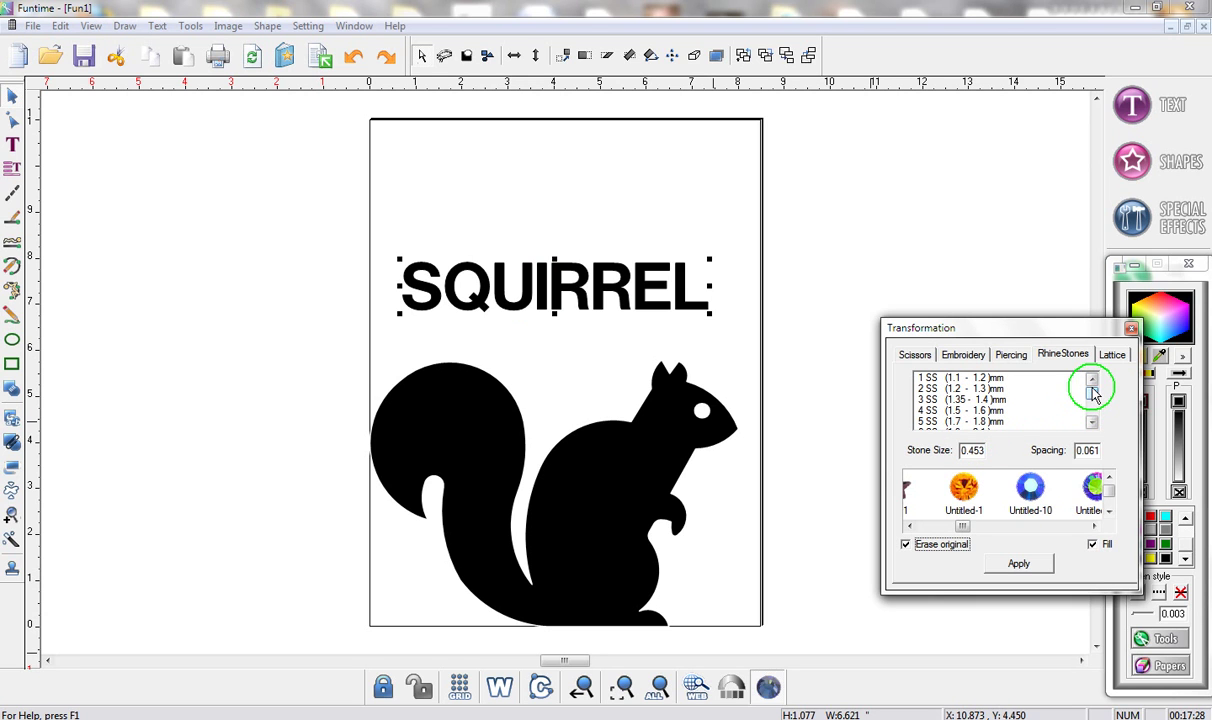
pyautogui.click(929, 411)
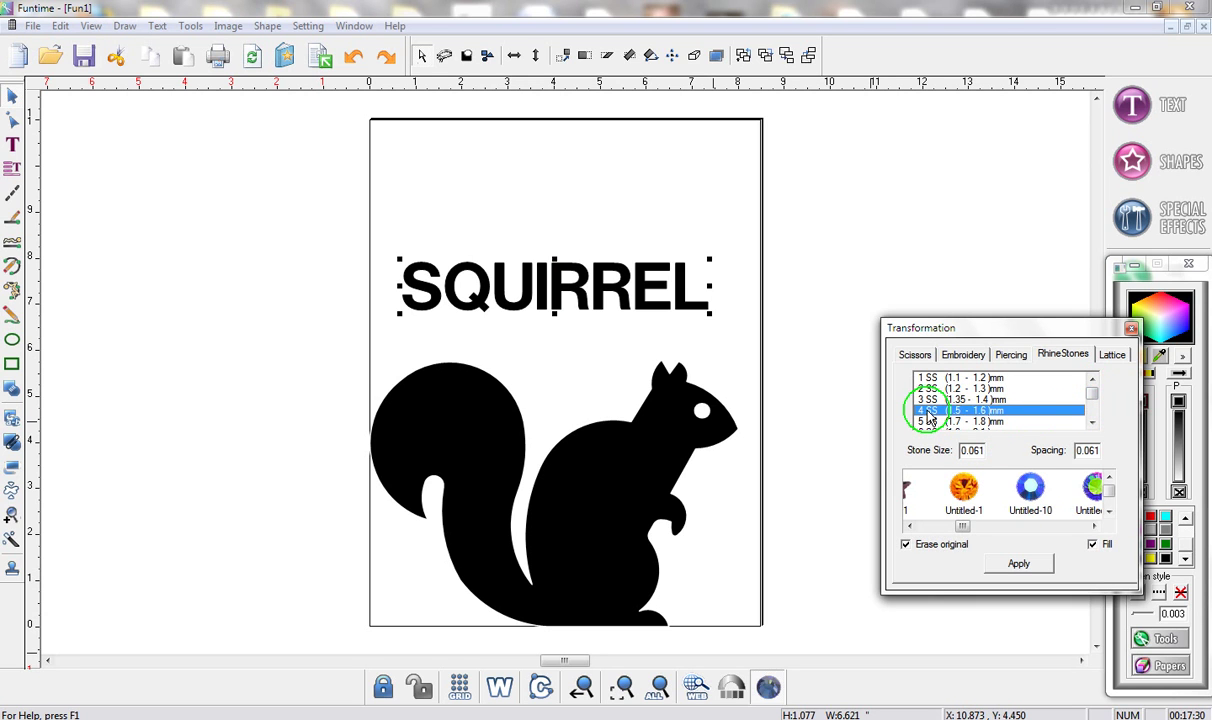
pyautogui.click(1021, 566)
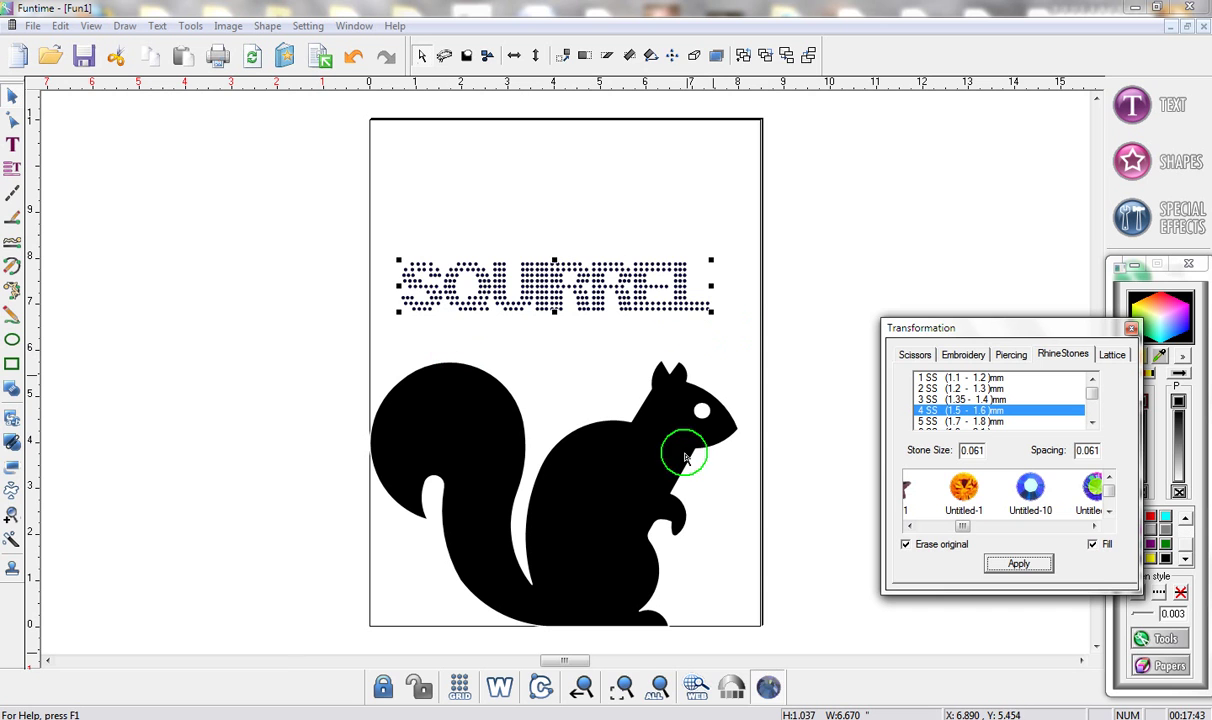
# Examine the filled rhinestone lettering up close in wireframe view, keeping the whole word clear of the Transformation dialog
pyautogui.click(623, 686)
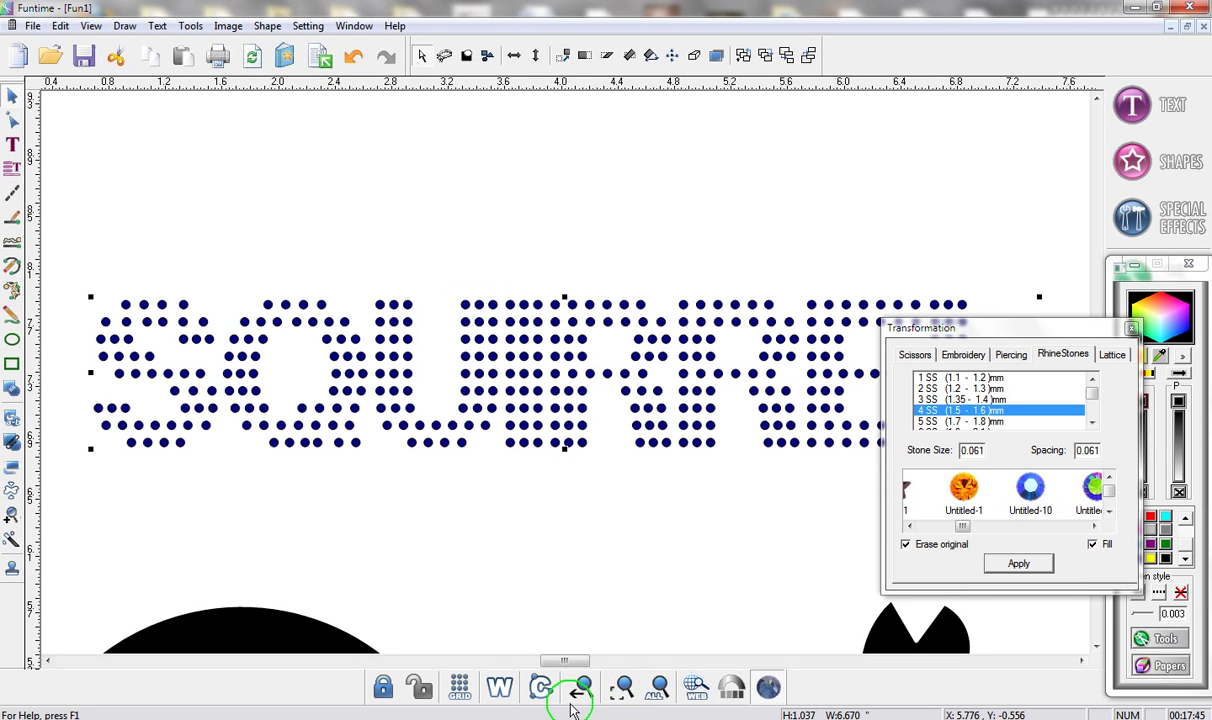
pyautogui.click(492, 695)
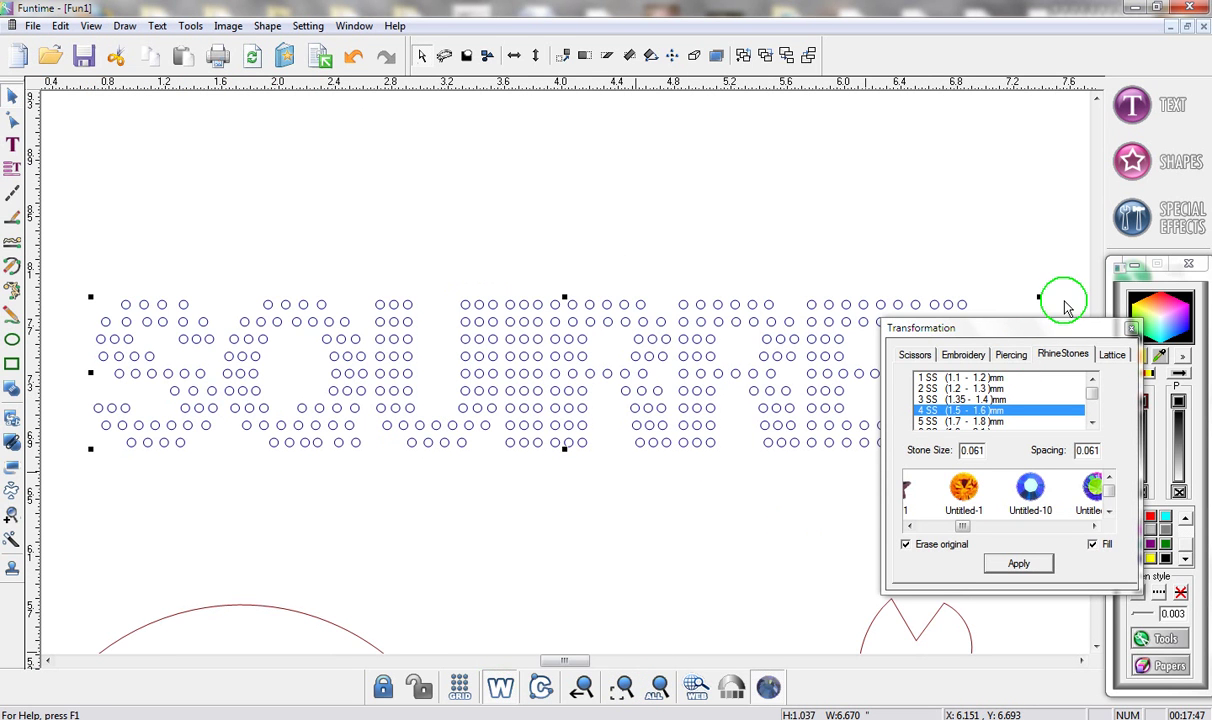
pyautogui.moveTo(1062, 335); pyautogui.dragTo(1034, 445)
pyautogui.moveTo(1096, 372); pyautogui.dragTo(1096, 377)
pyautogui.moveTo(1020, 438); pyautogui.dragTo(1006, 406)
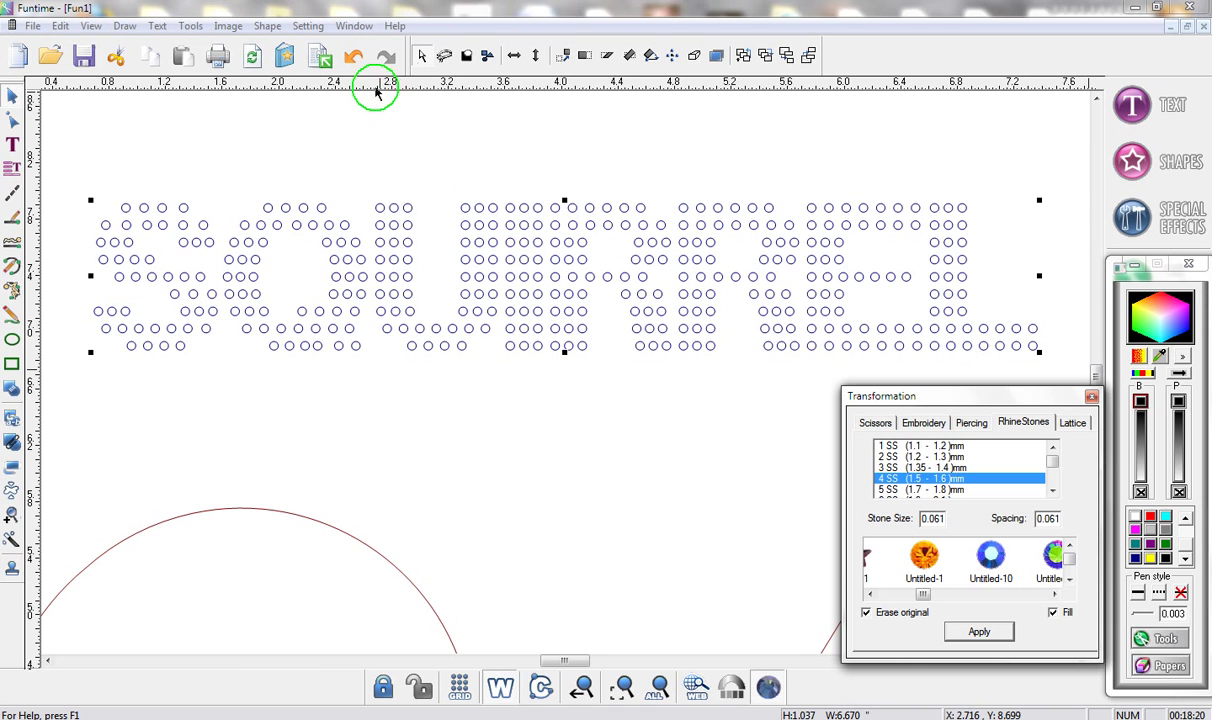
pyautogui.click(503, 689)
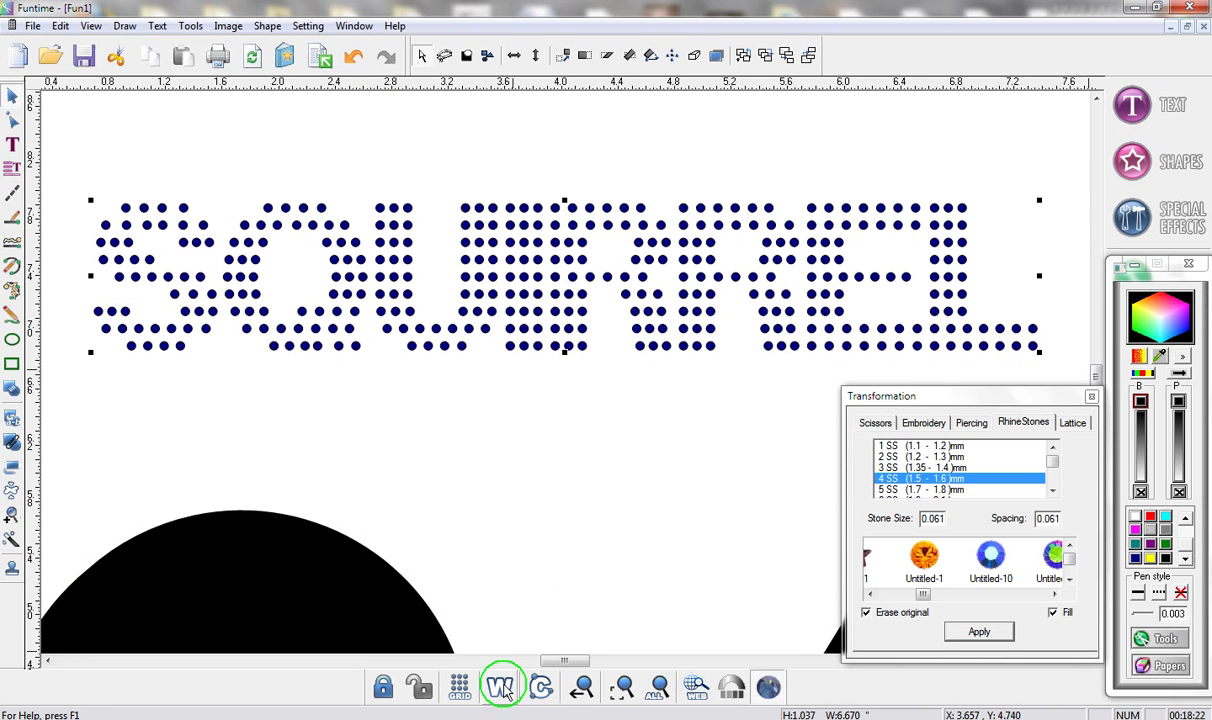
# Undo the rhinestone fill and apply 4 SS stones along the SQUIRREL text's outline, with Fill and Erase original turned off
pyautogui.click(355, 60)
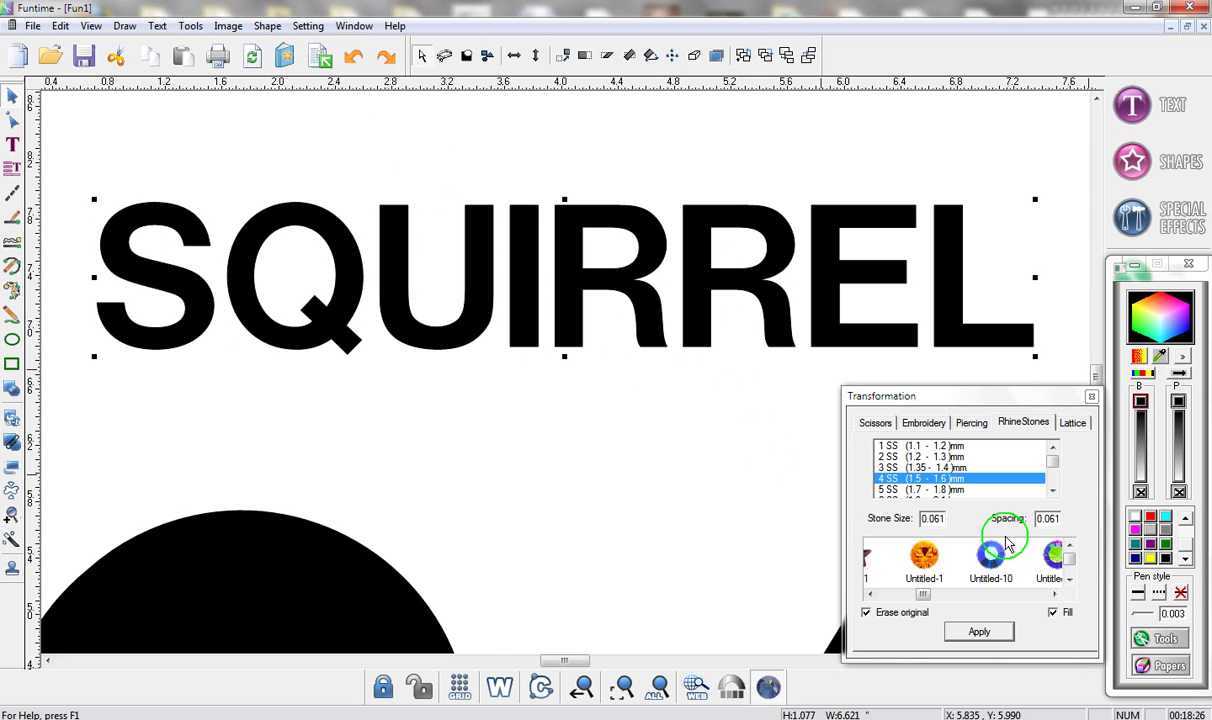
pyautogui.click(1053, 613)
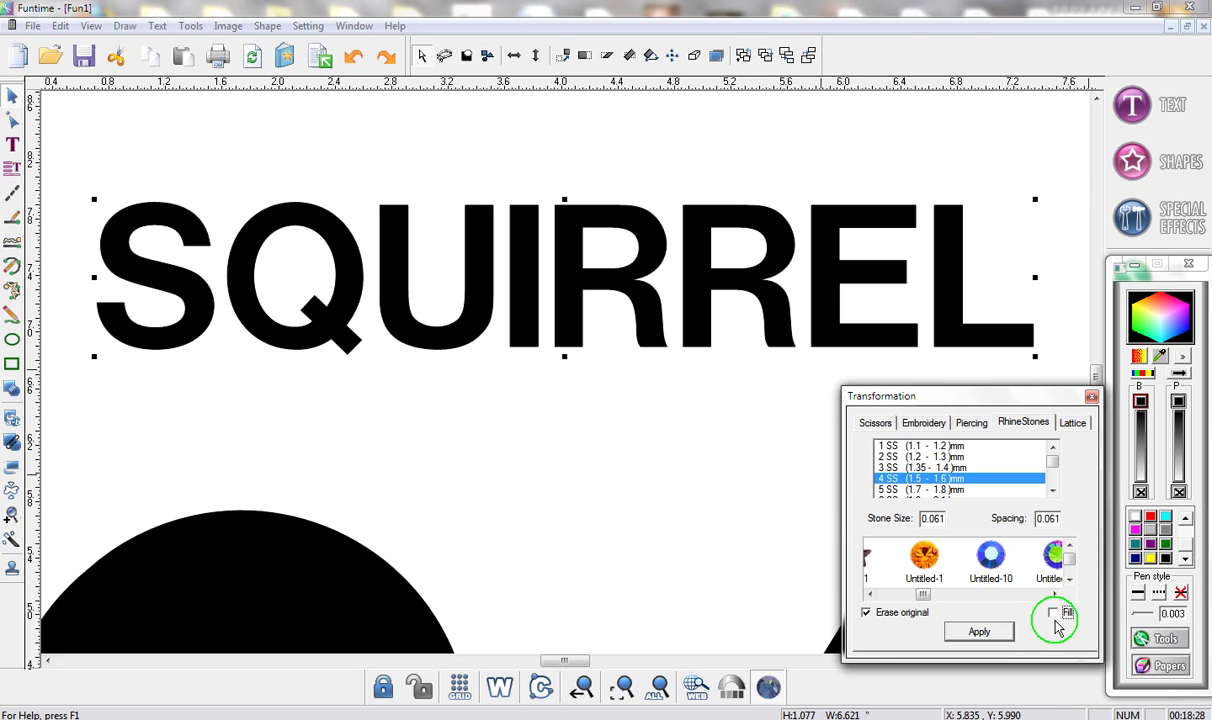
pyautogui.click(866, 613)
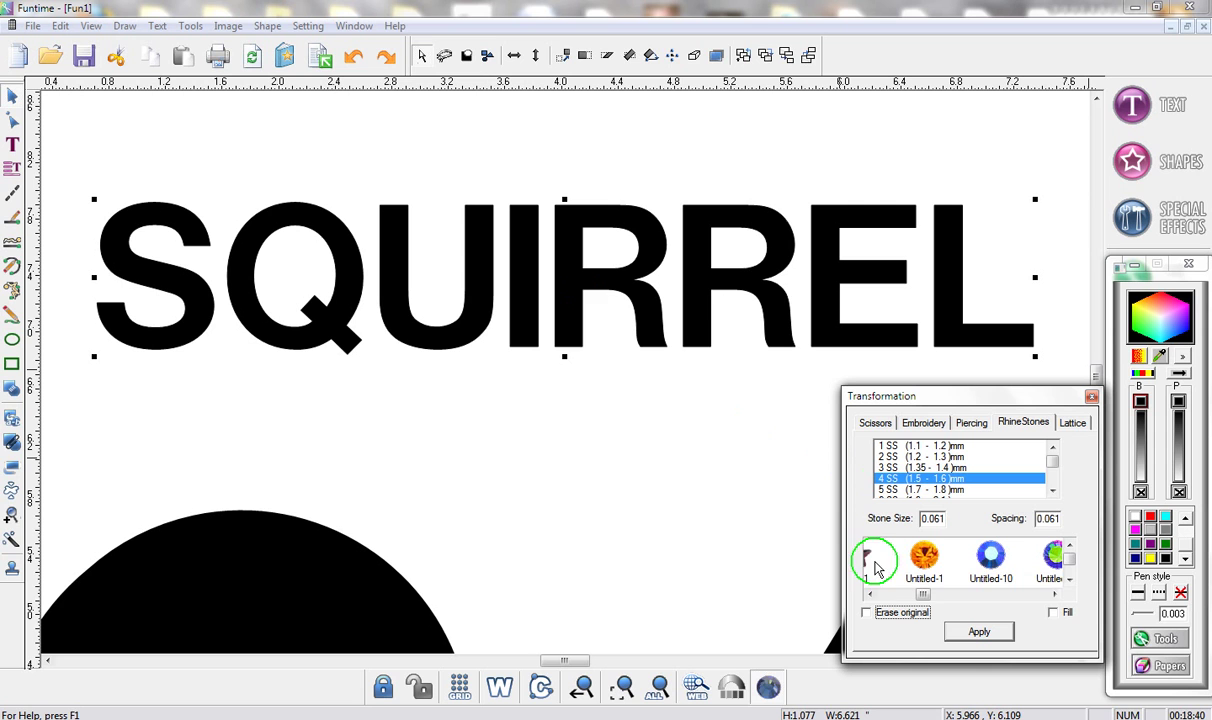
pyautogui.click(968, 632)
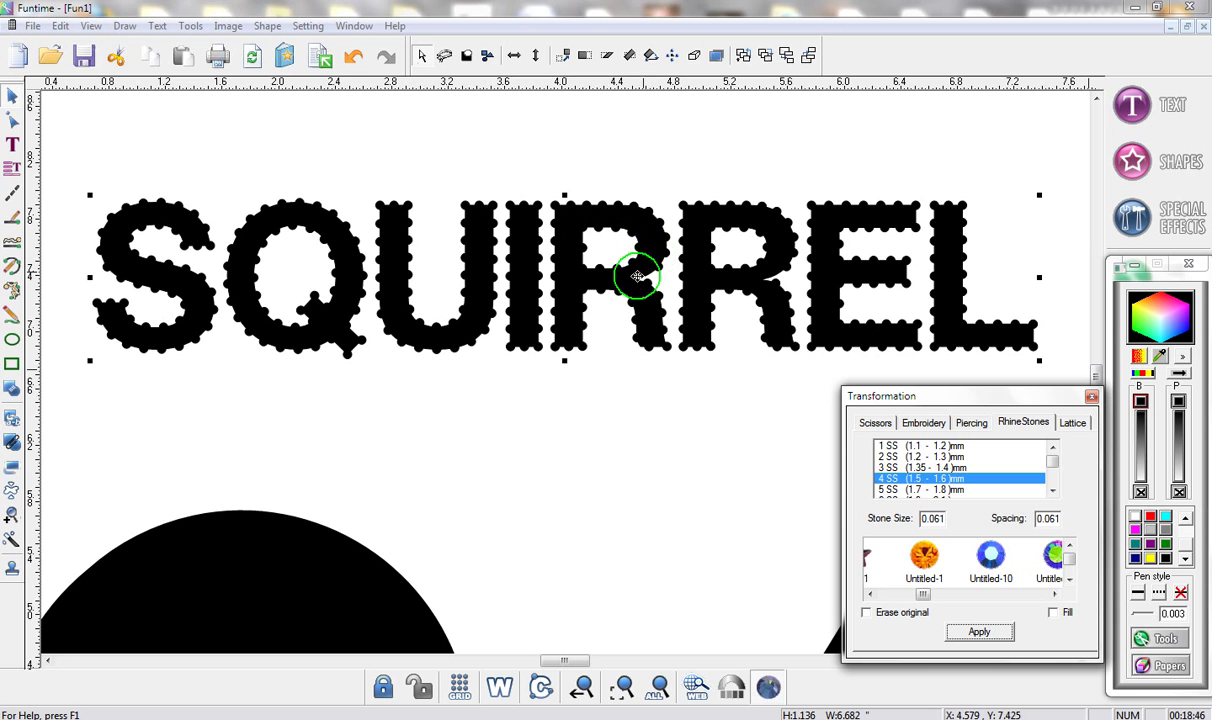
pyautogui.click(502, 688)
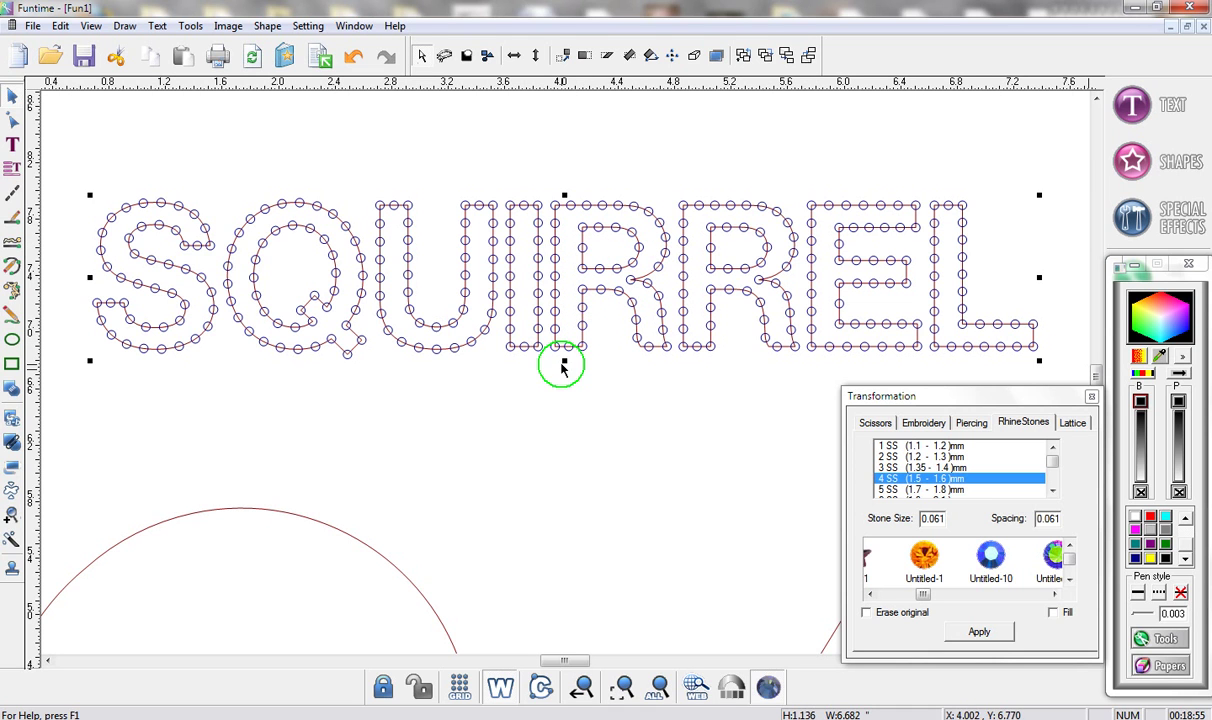
pyautogui.click(500, 688)
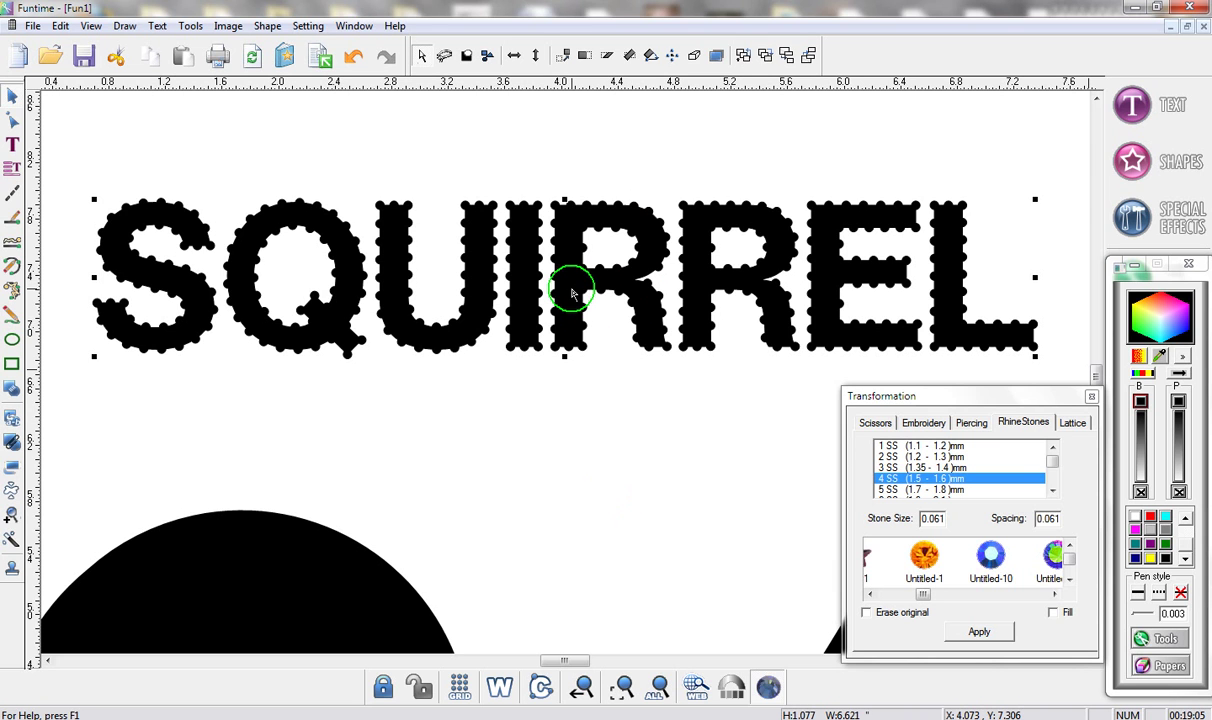
pyautogui.doubleClick(567, 203)
pyautogui.click(888, 265)
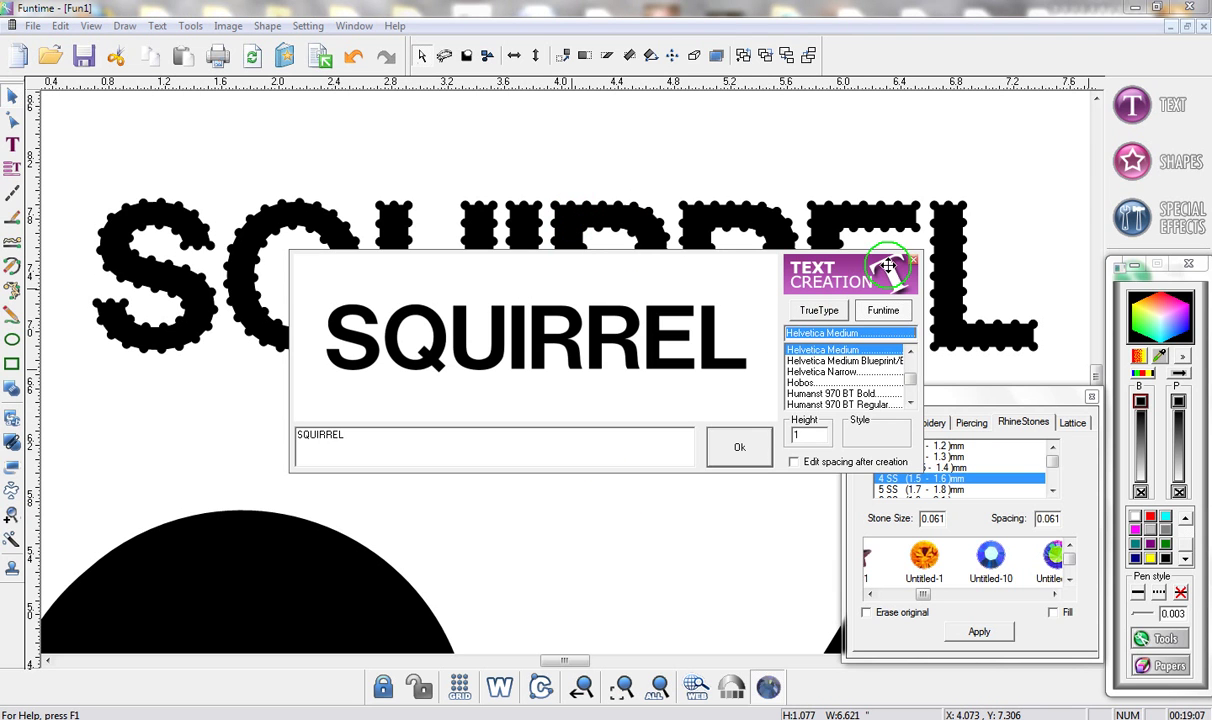
pyautogui.press('Return')
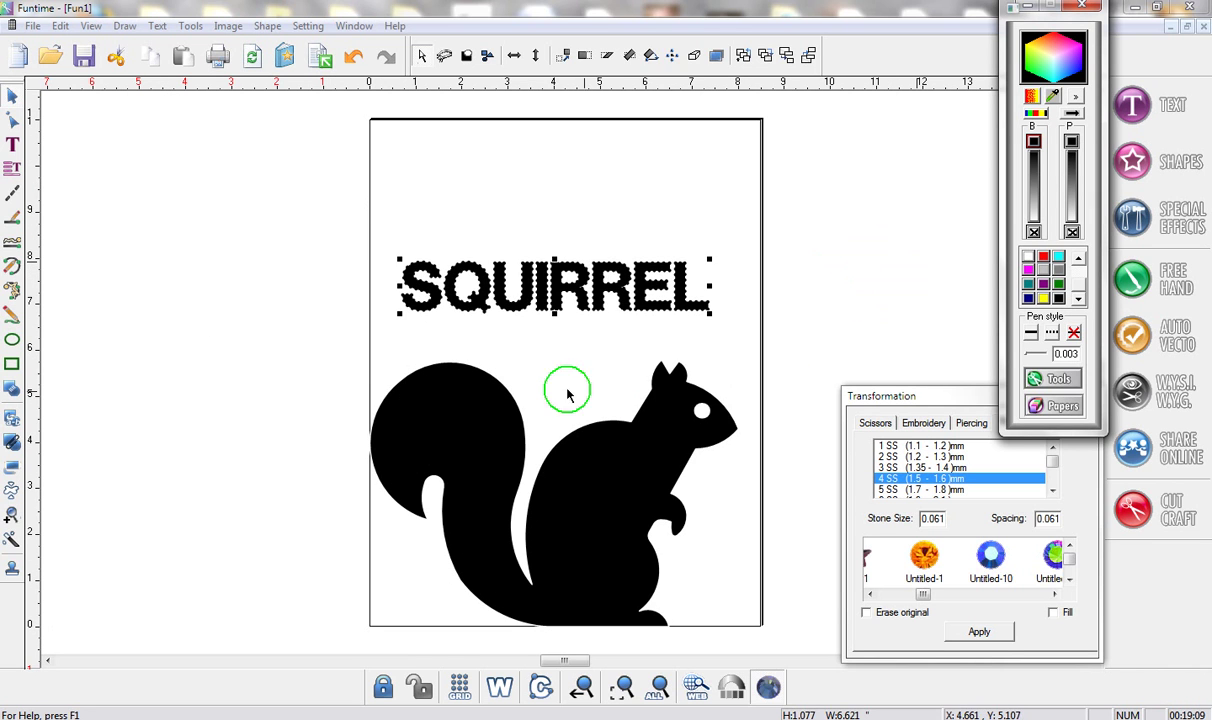
# Move the original SQUIRREL text upward, clear of the rhinestones placed along its outline
pyautogui.click(542, 372)
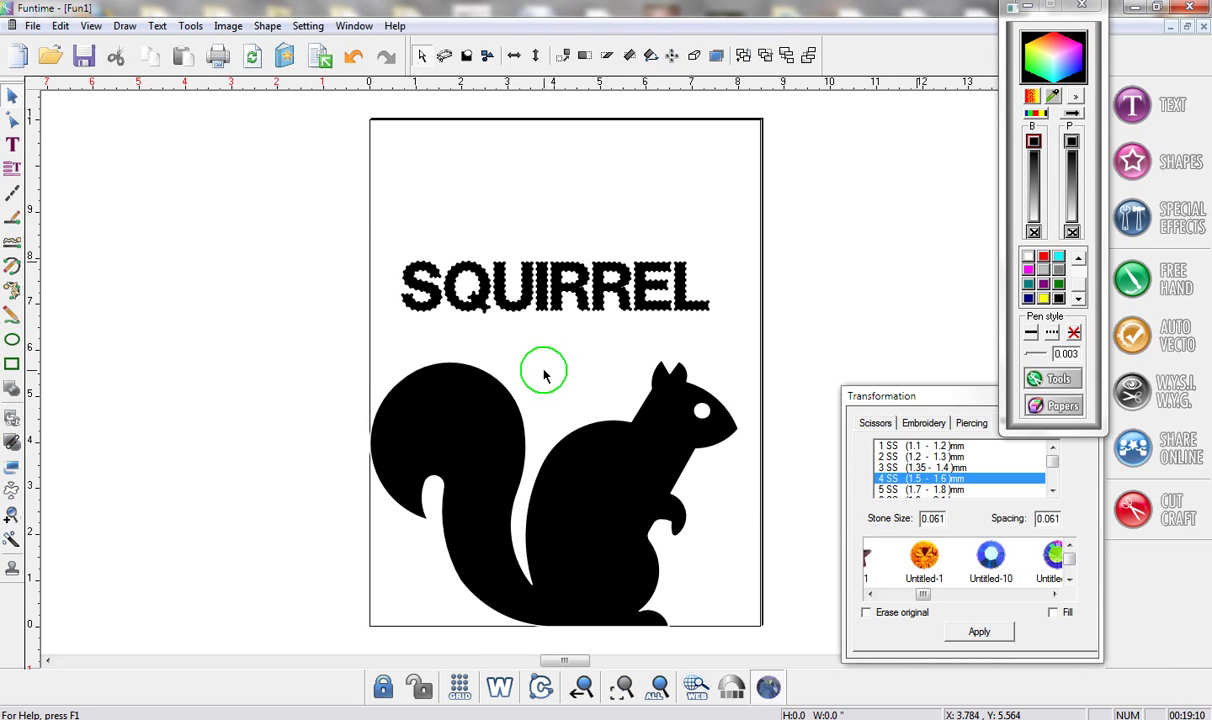
pyautogui.click(545, 288)
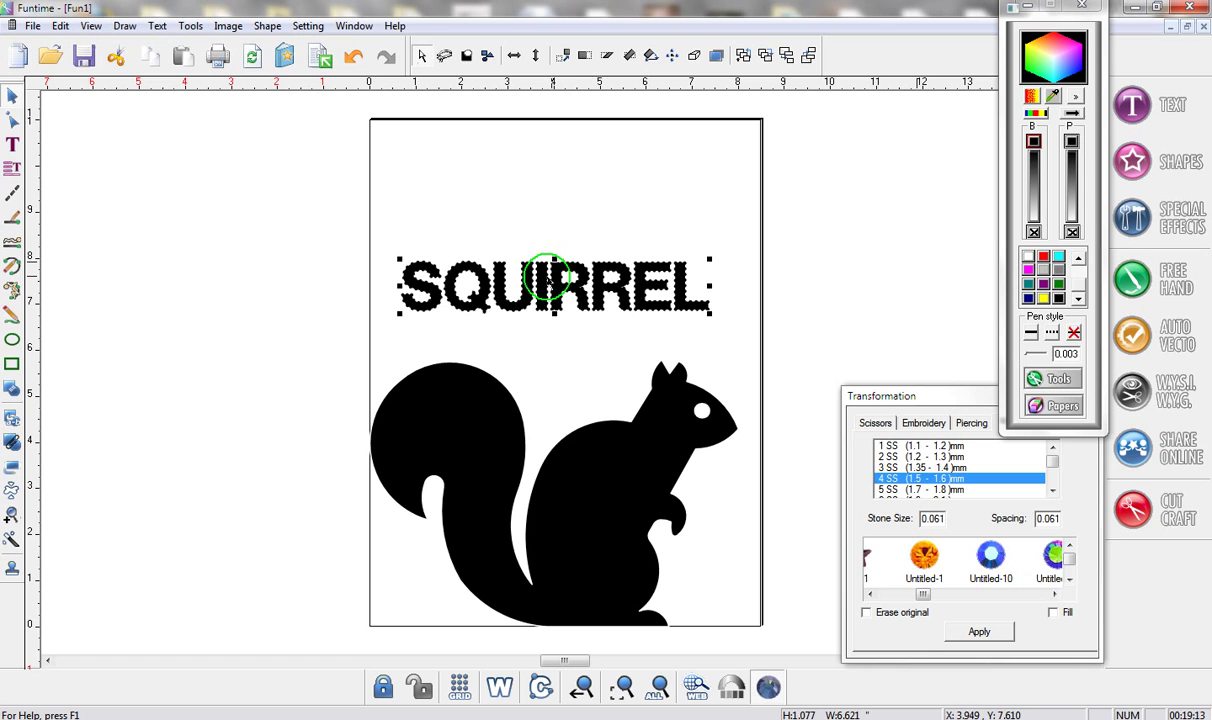
pyautogui.moveTo(542, 275); pyautogui.dragTo(540, 209)
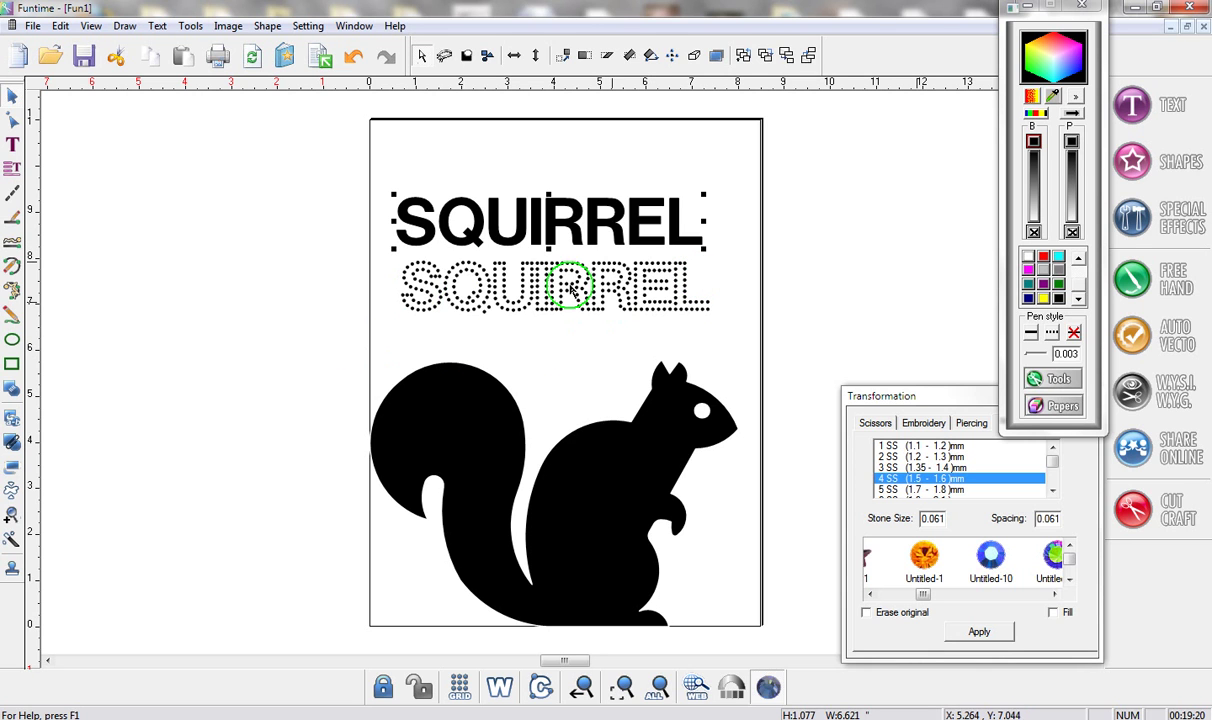
# Undo the text move and stone placement, then reapply 4 SS stones along the SQUIRREL outline with Erase original enabled and Fill off
pyautogui.click(355, 58)
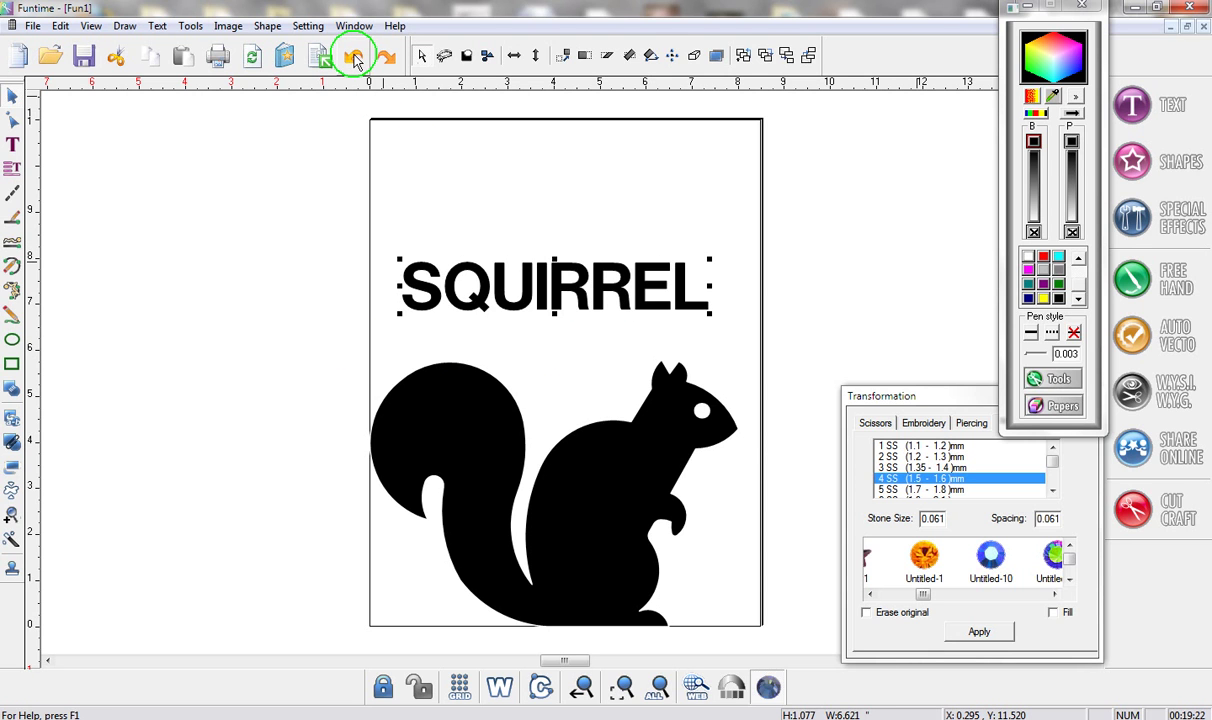
pyautogui.click(621, 703)
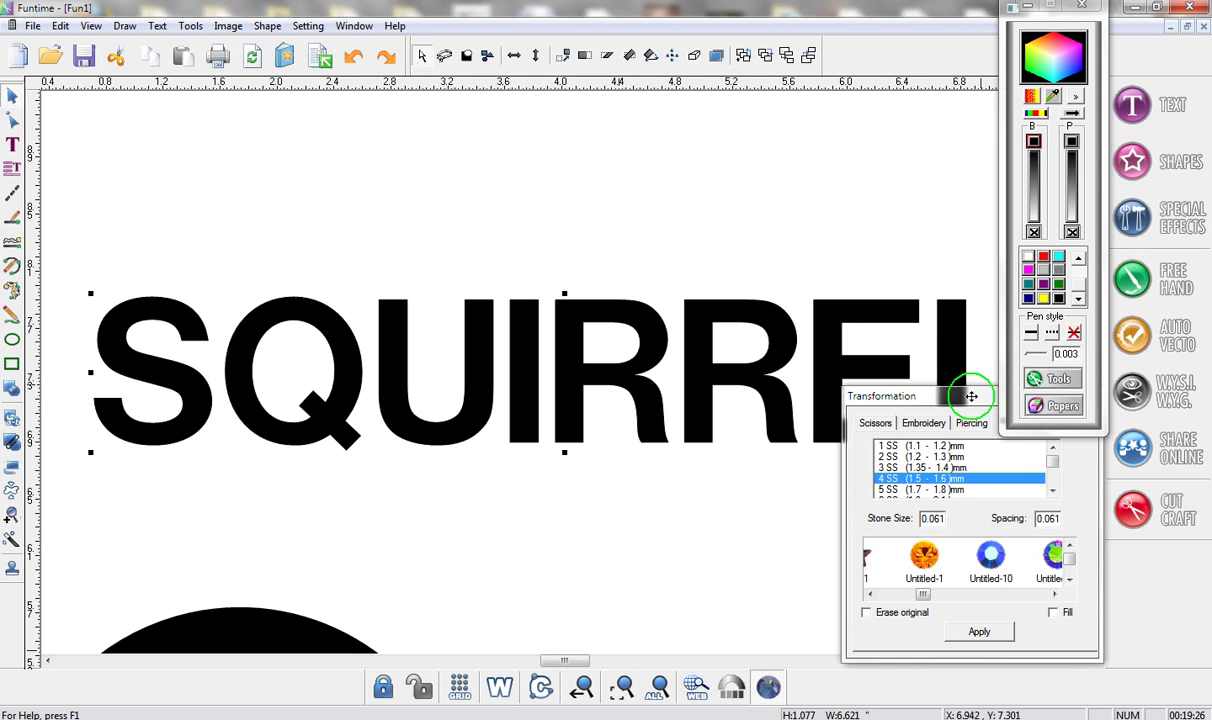
pyautogui.moveTo(966, 398); pyautogui.dragTo(882, 468)
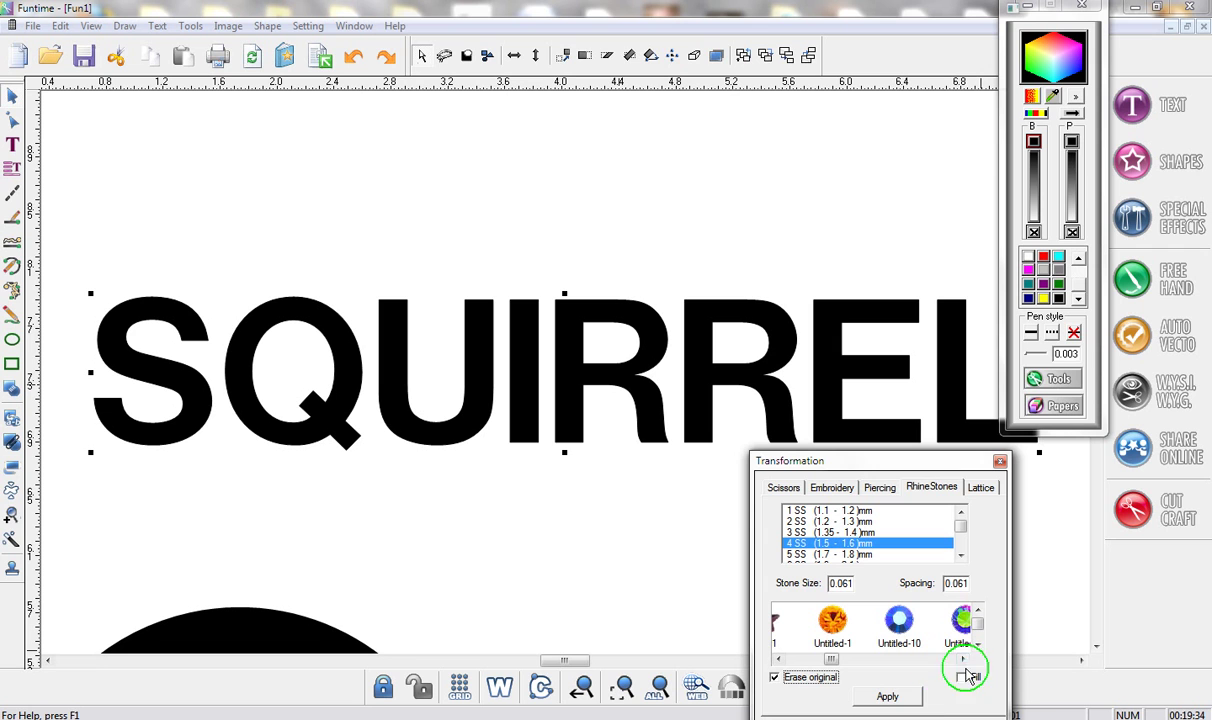
pyautogui.click(878, 703)
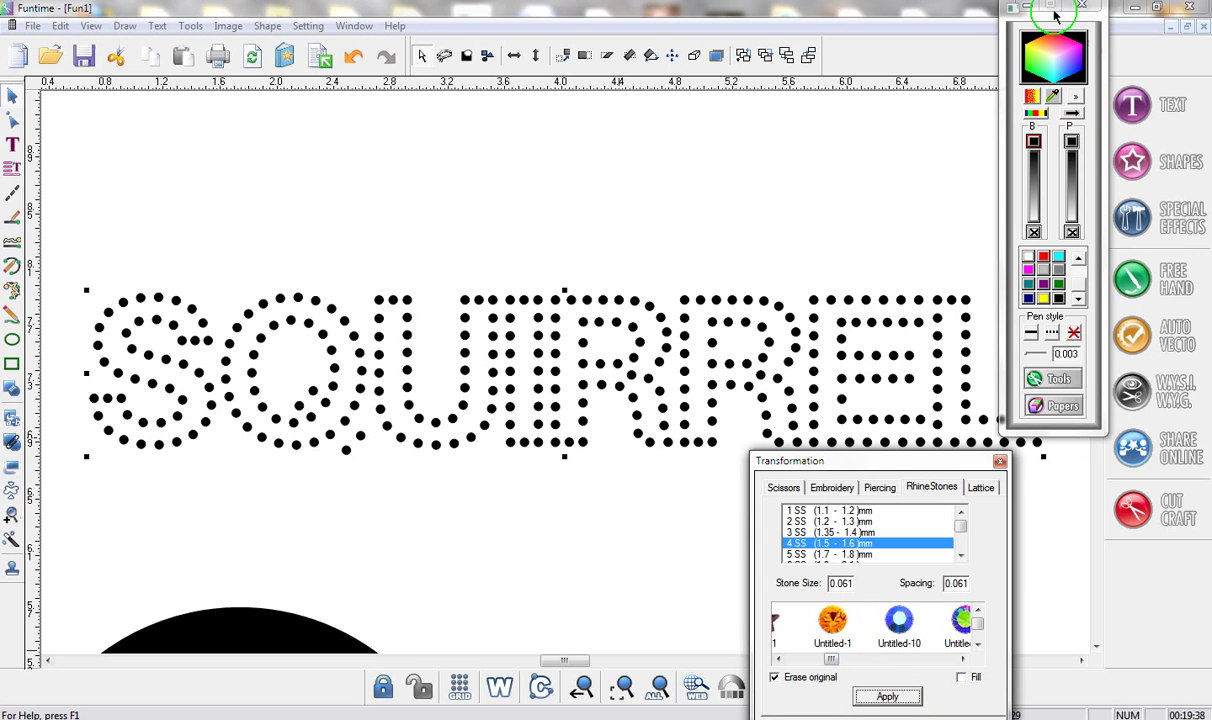
# Move the colour palette clear of the lettering and apply the orange Untitled-1 rhinestone design to all the SQUIRREL stones
pyautogui.moveTo(1041, 20); pyautogui.dragTo(1152, 253)
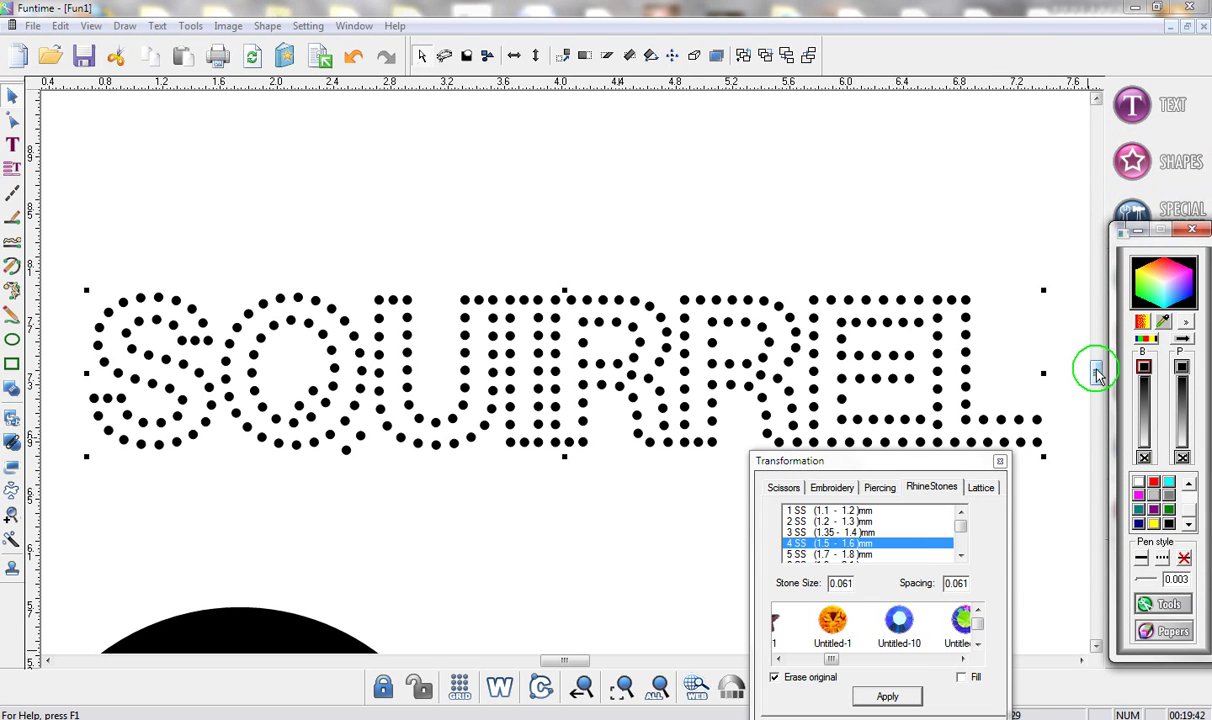
pyautogui.scroll(-3, 1097, 372)
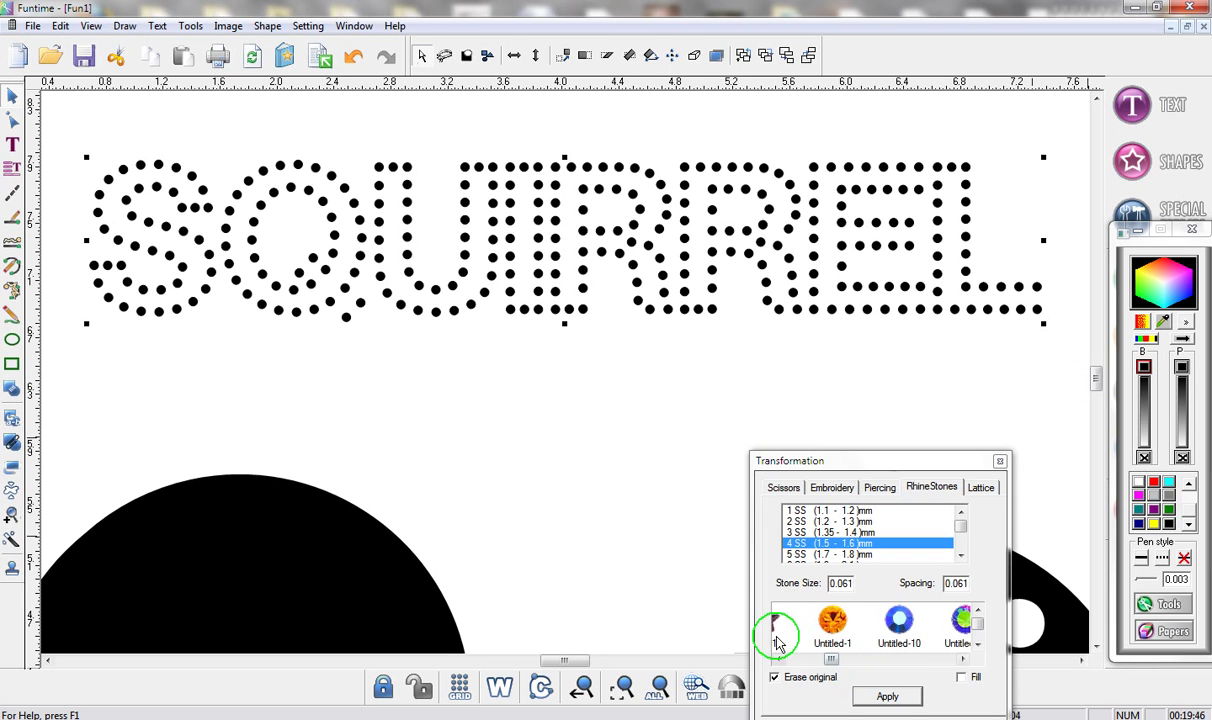
pyautogui.click(829, 627)
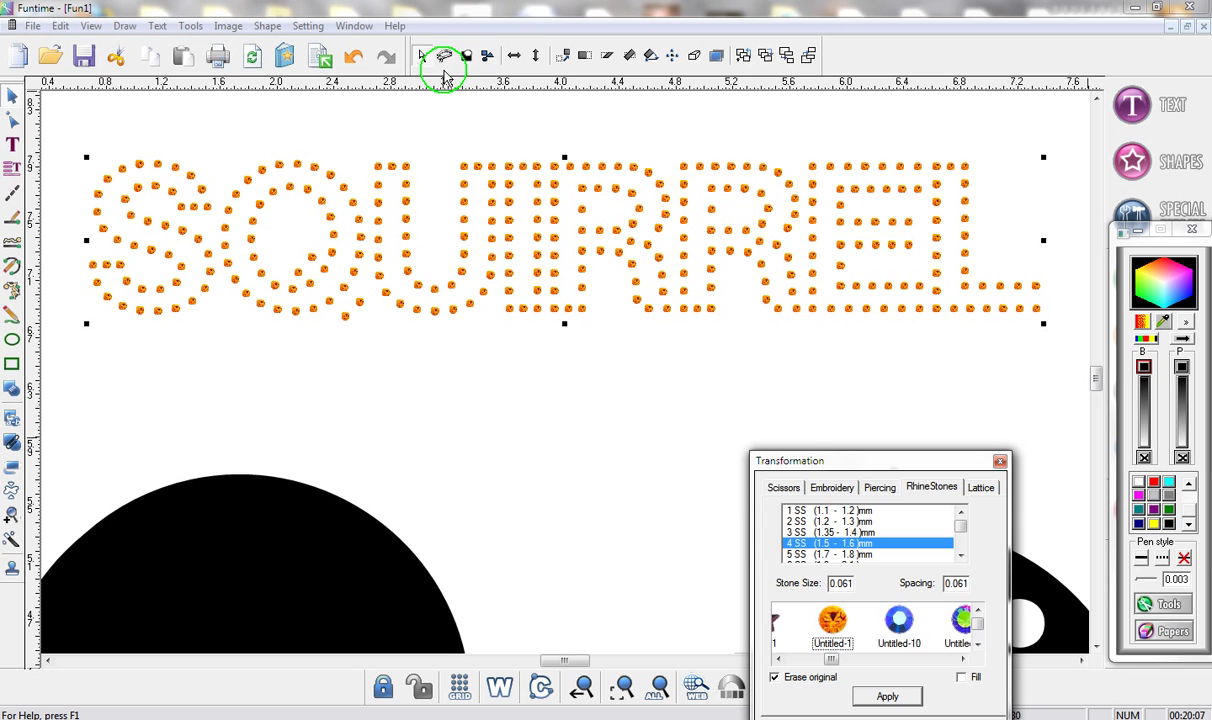
# Lasso-select the stones along the inner ring of the Q and give them the blue Untitled-10 rhinestone design
pyautogui.click(12, 100)
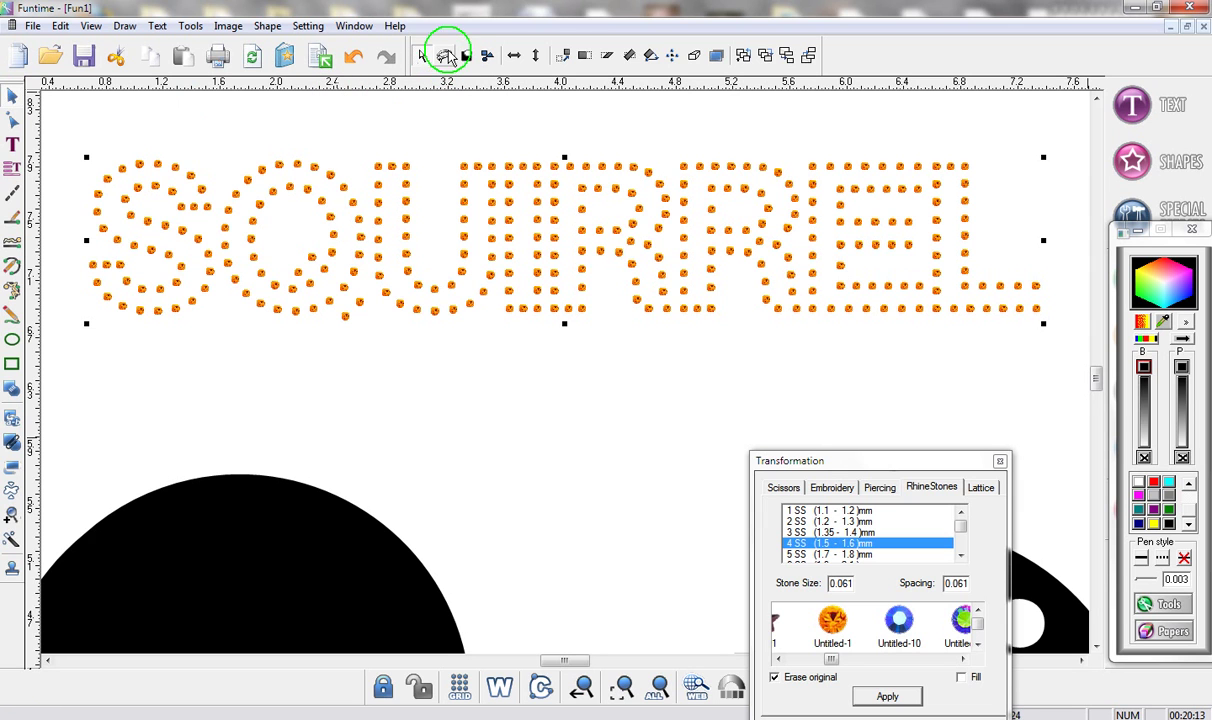
pyautogui.click(444, 56)
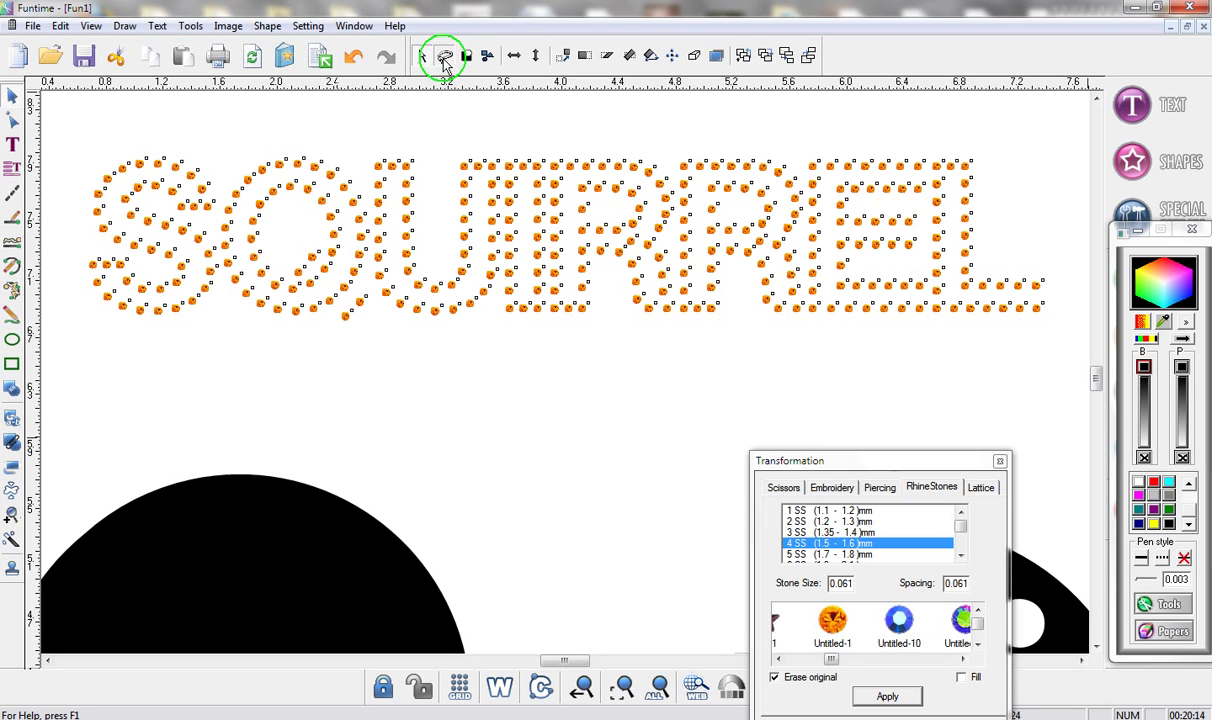
pyautogui.moveTo(302, 177)
pyautogui.mouseDown()
pyautogui.moveTo(262, 187)
pyautogui.moveTo(243, 222)
pyautogui.moveTo(271, 287)
pyautogui.moveTo(302, 301)
pyautogui.moveTo(297, 251)
pyautogui.moveTo(328, 258)
pyautogui.moveTo(337, 196)
pyautogui.moveTo(305, 178)
pyautogui.moveTo(318, 193)
pyautogui.mouseUp()
pyautogui.click(897, 622)
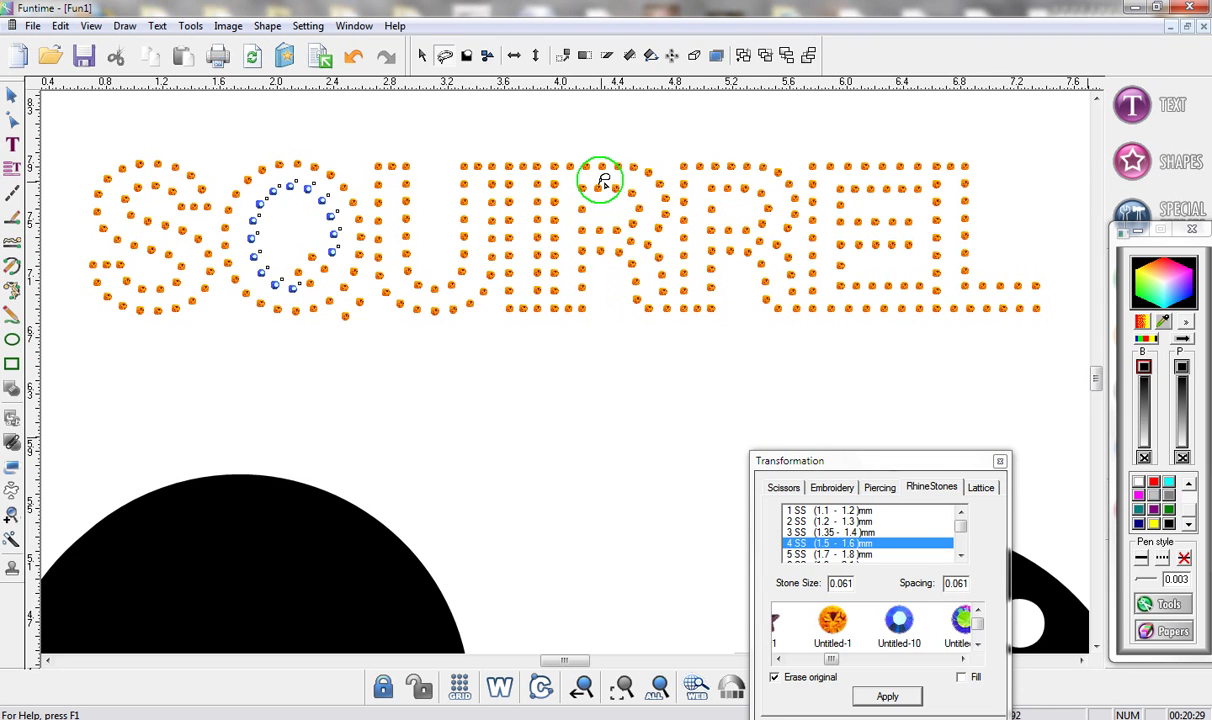
# Change the stones around the inner openings of both R letters to the blue Untitled-10 design, including the missed stone
pyautogui.moveTo(599, 180)
pyautogui.mouseDown()
pyautogui.moveTo(574, 191)
pyautogui.moveTo(580, 231)
pyautogui.moveTo(640, 217)
pyautogui.moveTo(638, 195)
pyautogui.moveTo(590, 188)
pyautogui.mouseUp()
pyautogui.click(897, 620)
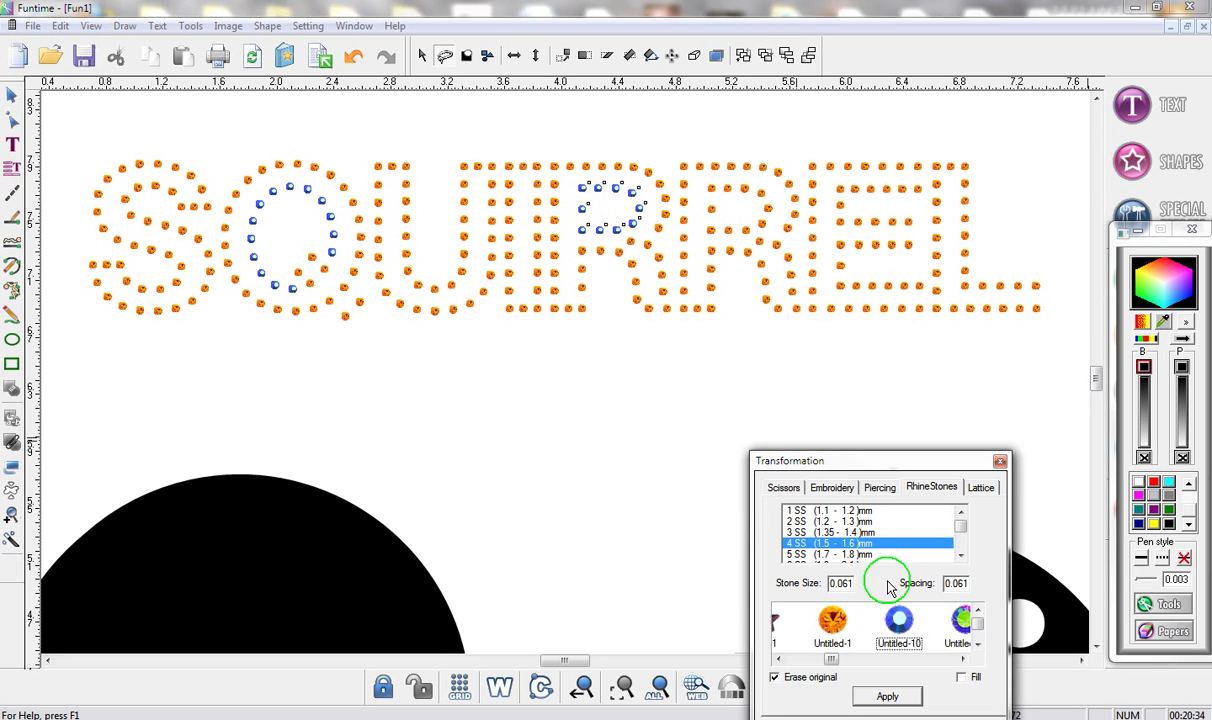
pyautogui.click(717, 205)
pyautogui.moveTo(707, 190)
pyautogui.mouseDown()
pyautogui.moveTo(709, 232)
pyautogui.moveTo(777, 216)
pyautogui.moveTo(757, 195)
pyautogui.moveTo(706, 190)
pyautogui.mouseUp()
pyautogui.click(898, 621)
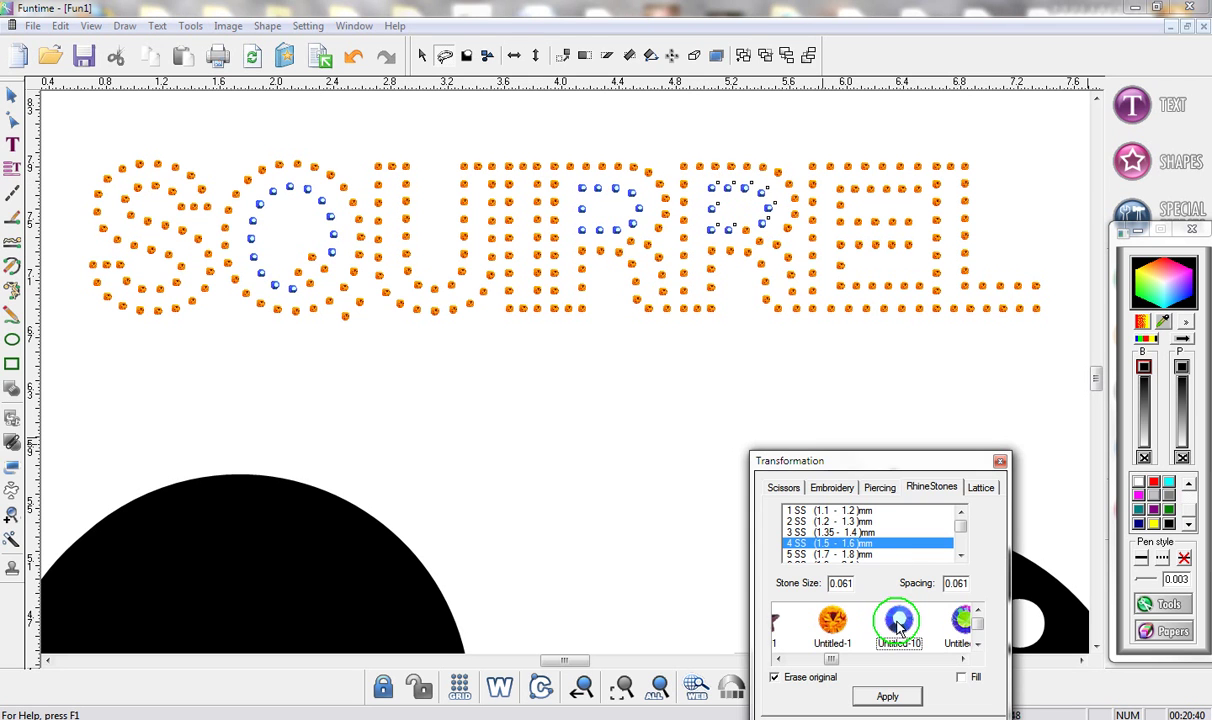
pyautogui.click(714, 190)
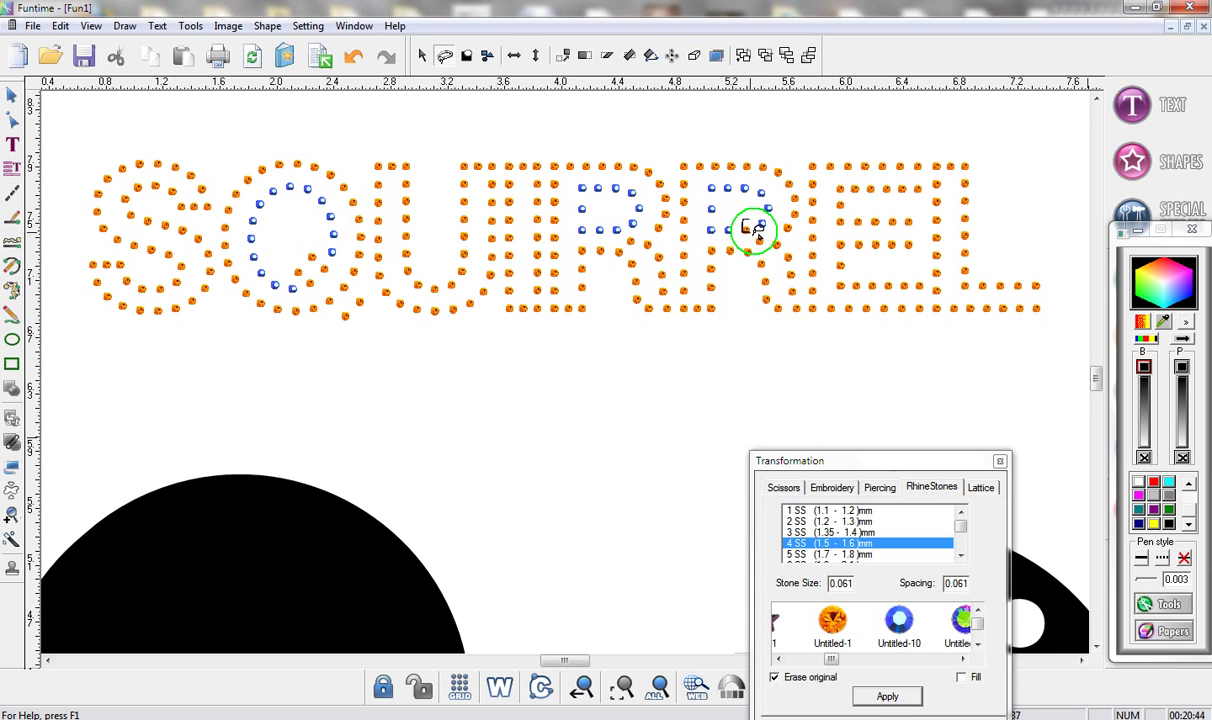
pyautogui.click(898, 621)
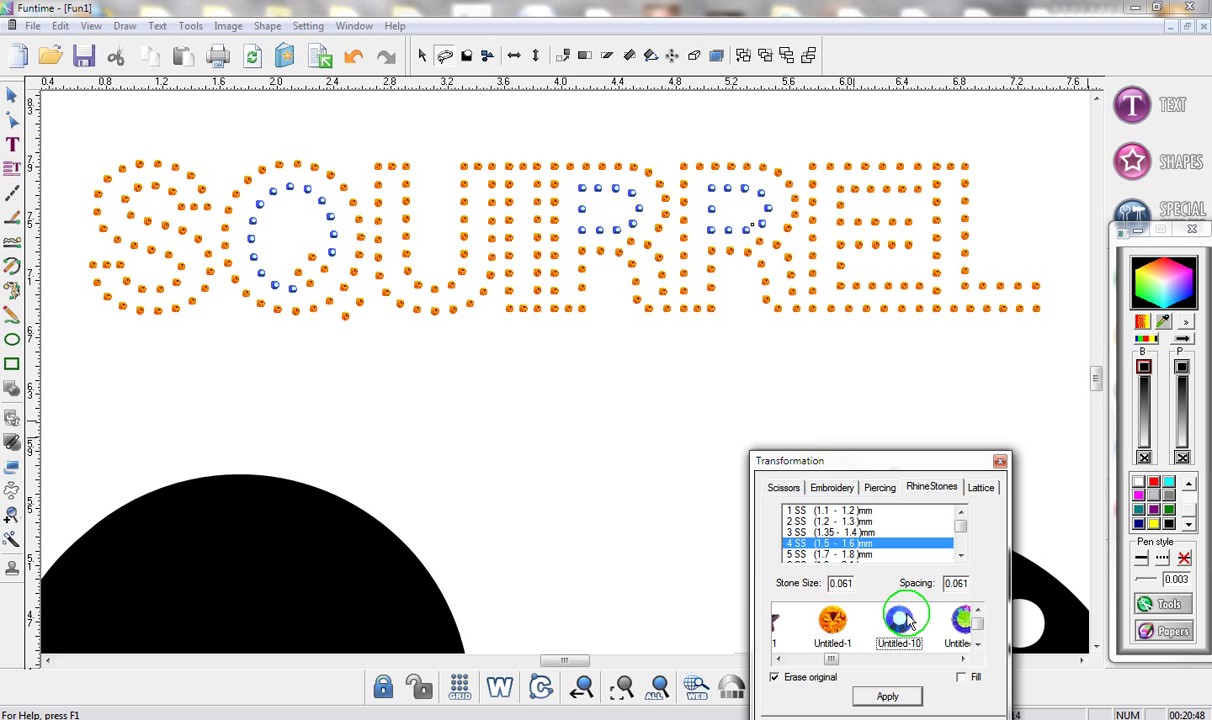
# Lasso-select all the stones of the letter S and set their size to 11 SS (2.9 - 3.0 mm)
pyautogui.click(565, 540)
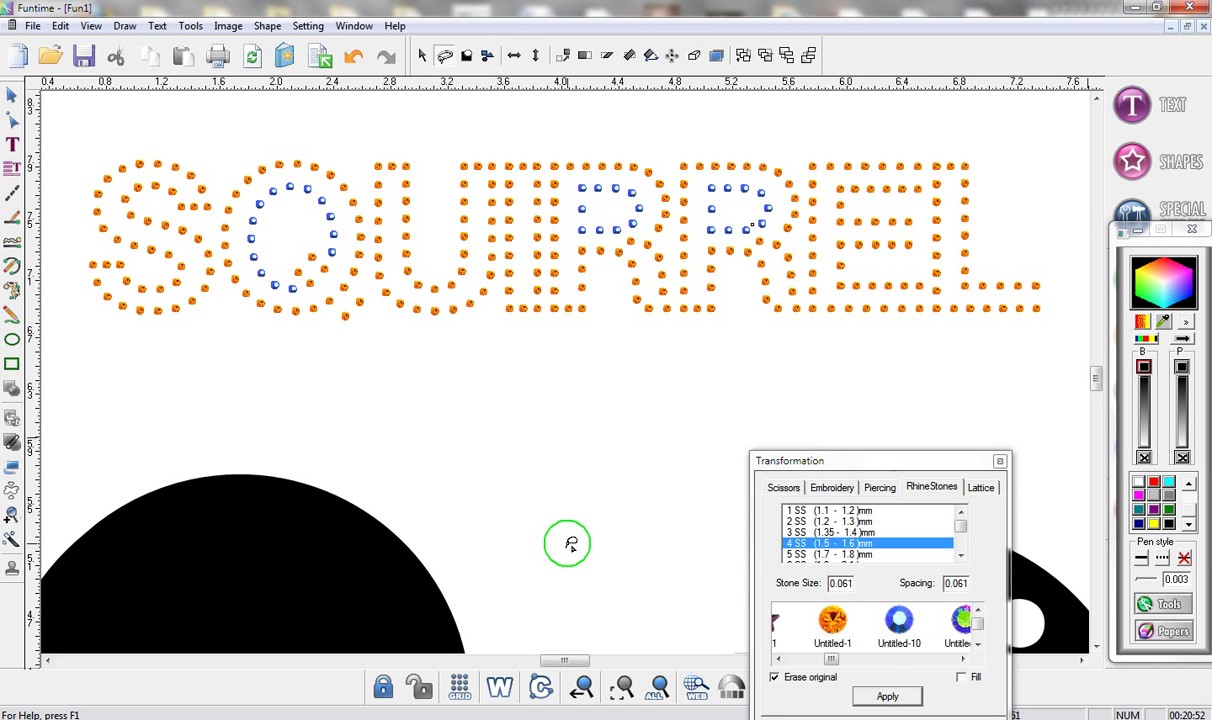
pyautogui.click(85, 140)
pyautogui.moveTo(84, 142)
pyautogui.mouseDown()
pyautogui.moveTo(181, 141)
pyautogui.moveTo(216, 270)
pyautogui.moveTo(205, 345)
pyautogui.moveTo(70, 303)
pyautogui.moveTo(85, 140)
pyautogui.mouseUp()
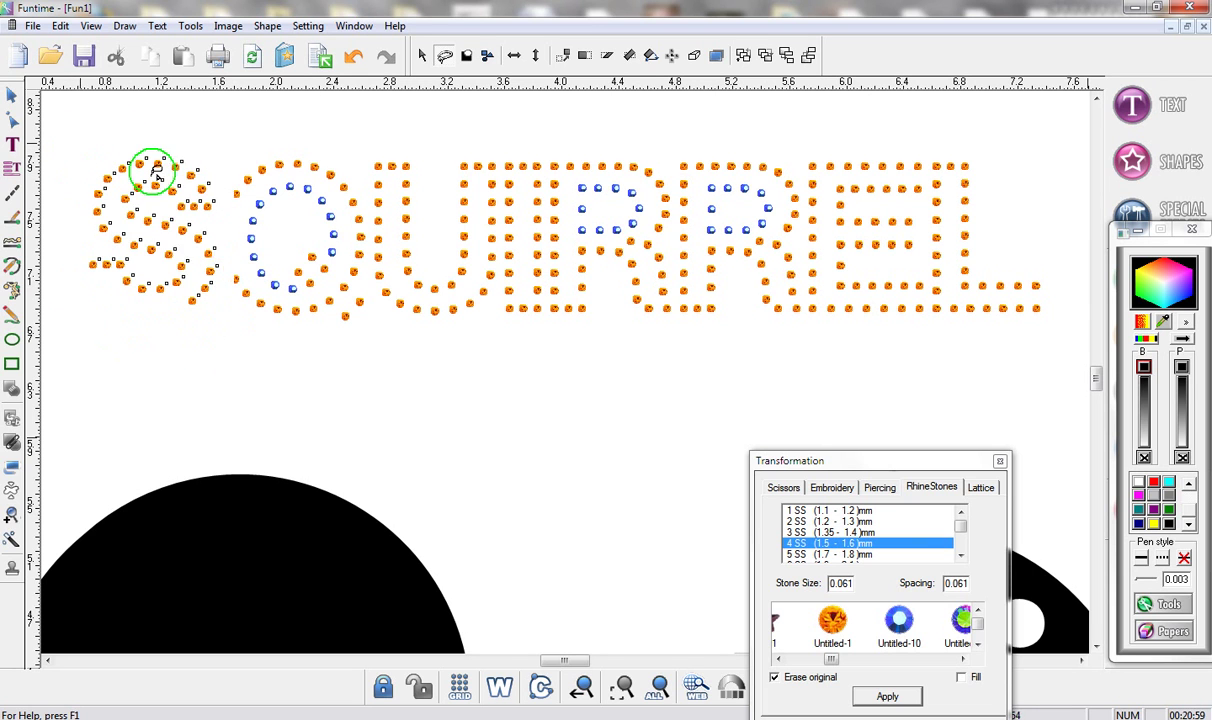
pyautogui.click(960, 556)
pyautogui.click(960, 556)
pyautogui.click(960, 556)
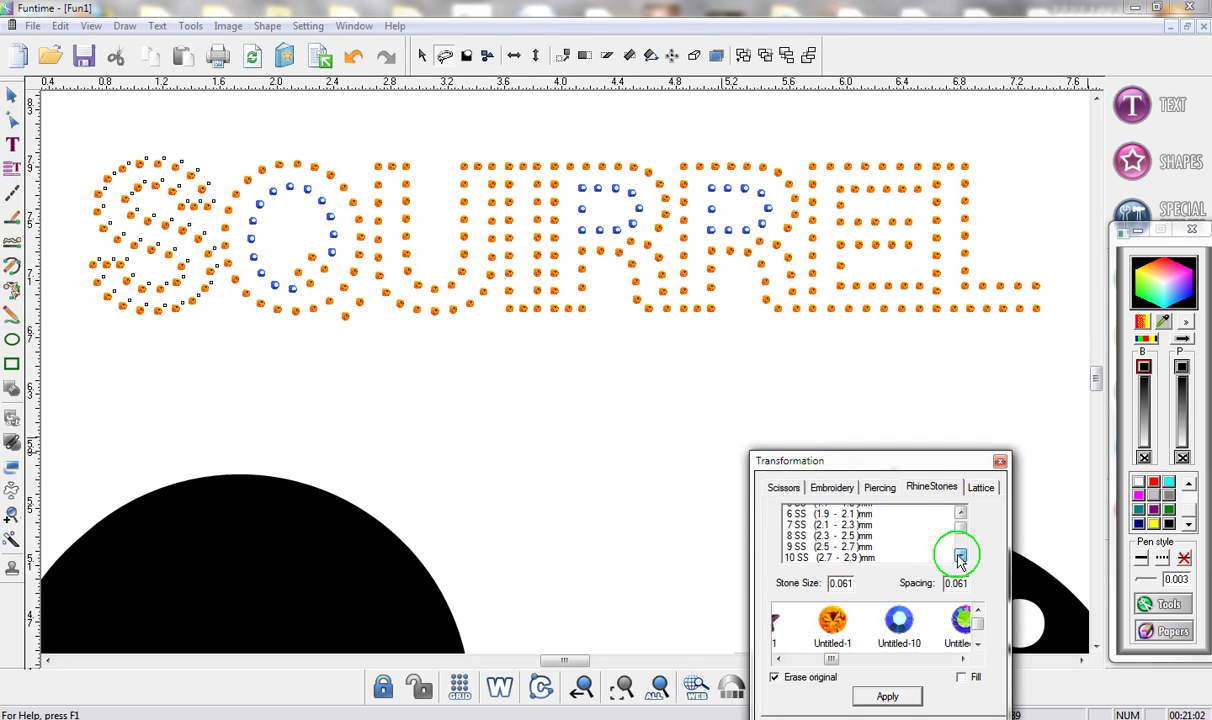
pyautogui.click(959, 557)
pyautogui.click(960, 556)
pyautogui.click(960, 556)
pyautogui.click(818, 545)
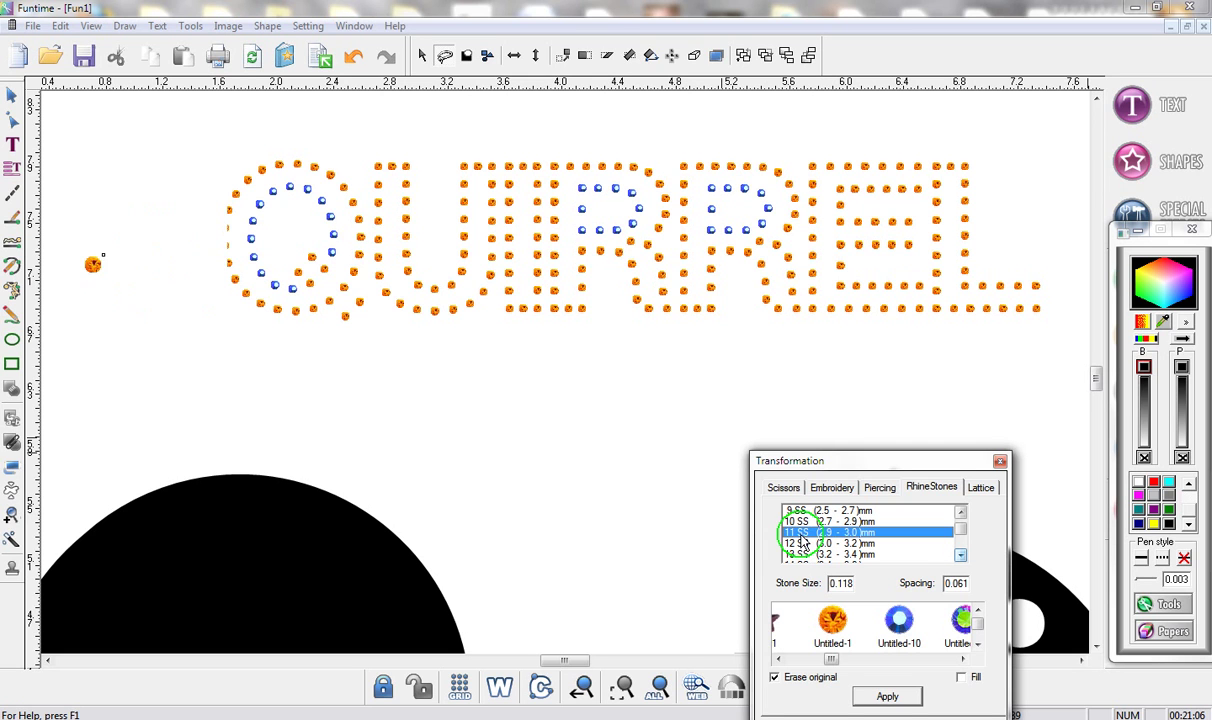
pyautogui.click(465, 454)
pyautogui.click(177, 302)
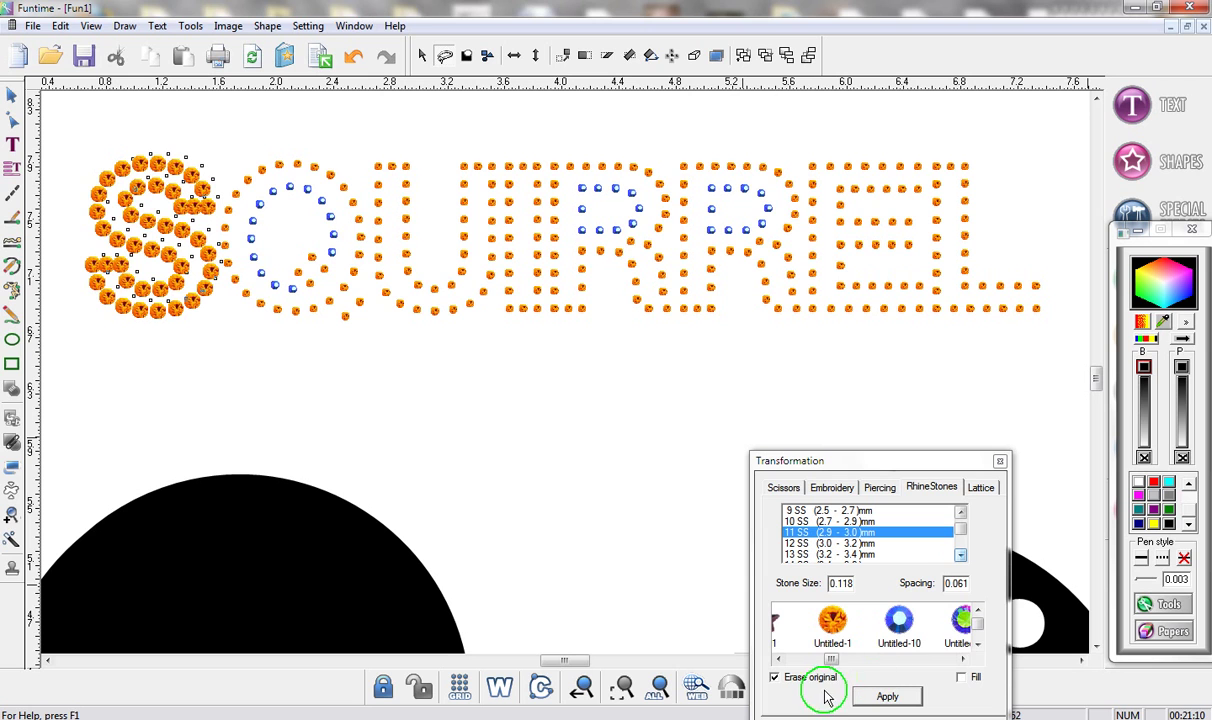
# Apply the Star1 design to the stones of the letter S and enlarge them to 17 SS (4.0 - 4.1 mm)
pyautogui.moveTo(830, 662); pyautogui.dragTo(825, 660)
pyautogui.click(829, 622)
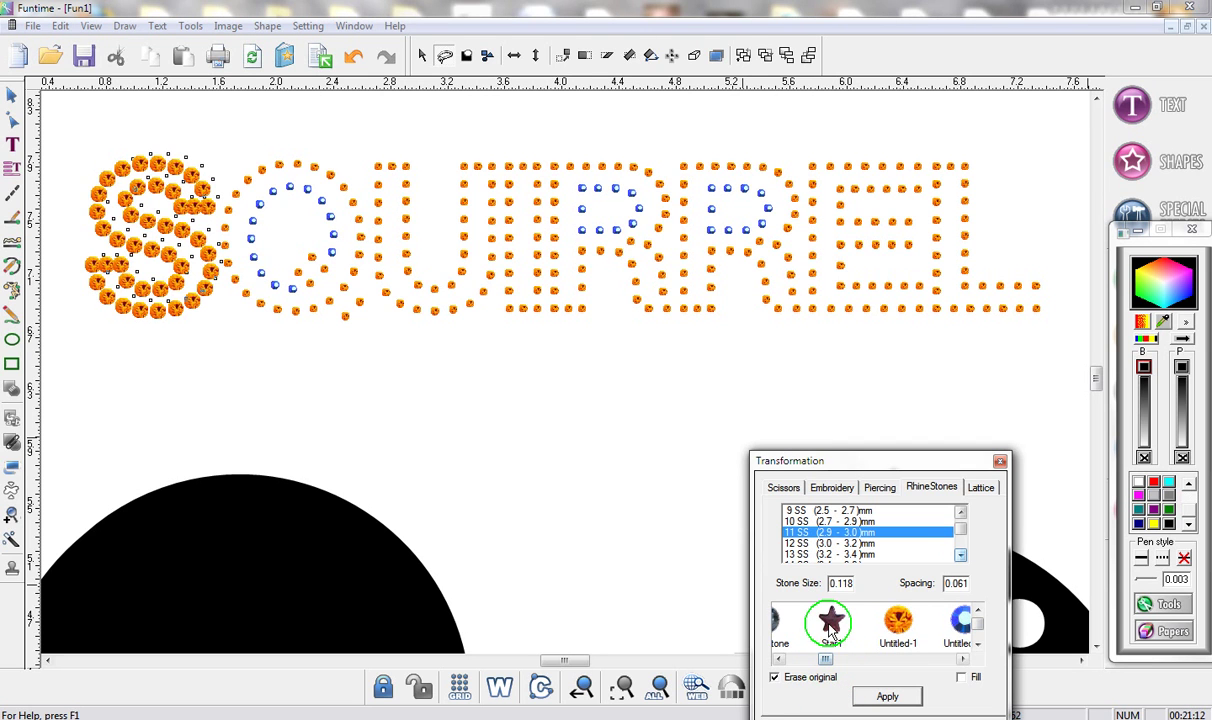
pyautogui.click(792, 554)
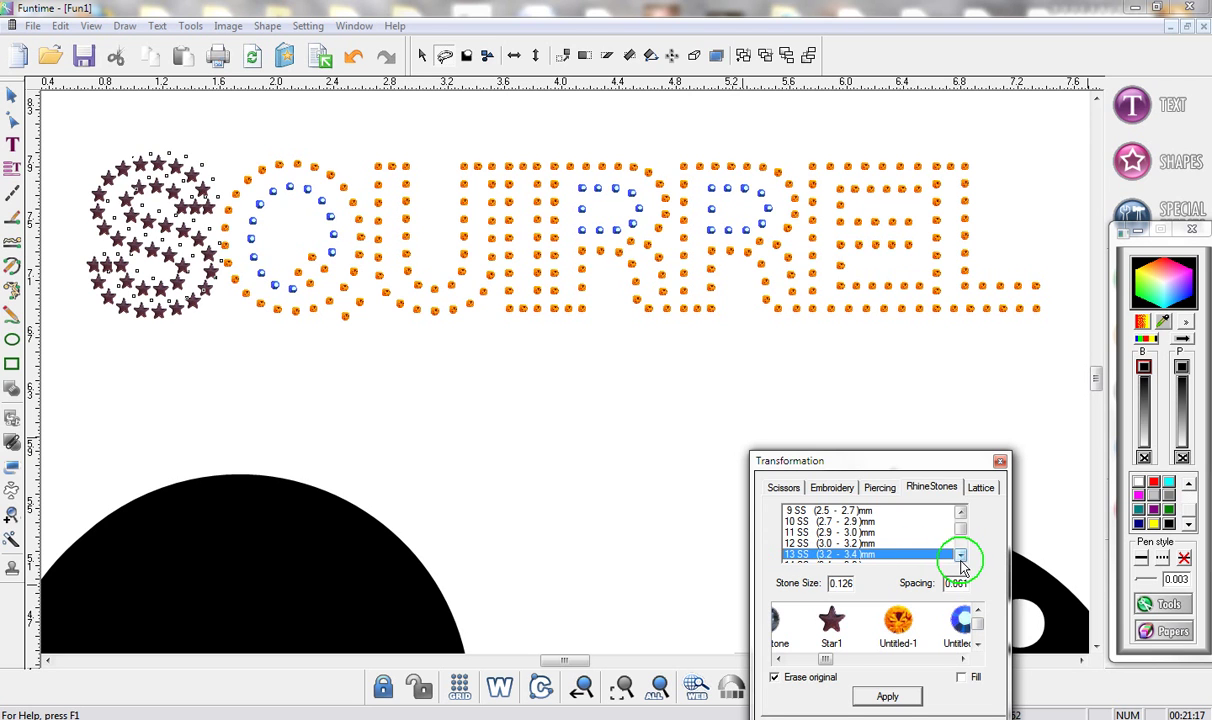
pyautogui.click(959, 556)
pyautogui.click(959, 556)
pyautogui.click(959, 556)
pyautogui.click(959, 556)
pyautogui.click(806, 555)
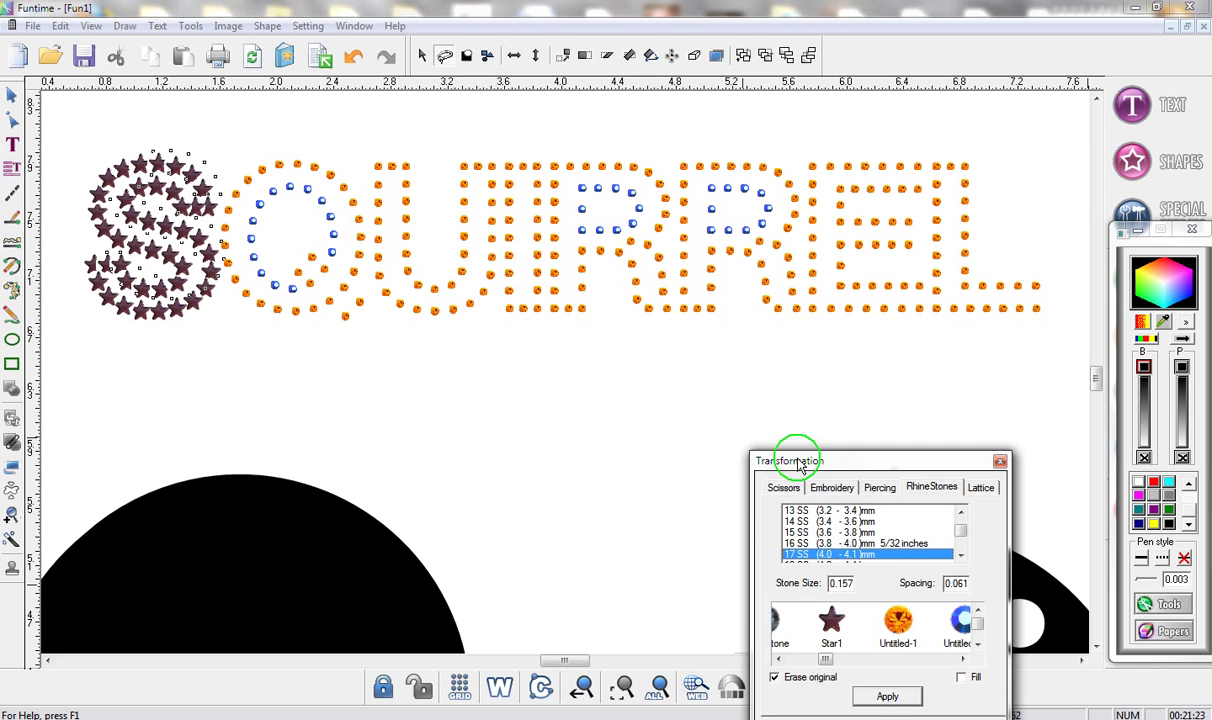
pyautogui.click(593, 397)
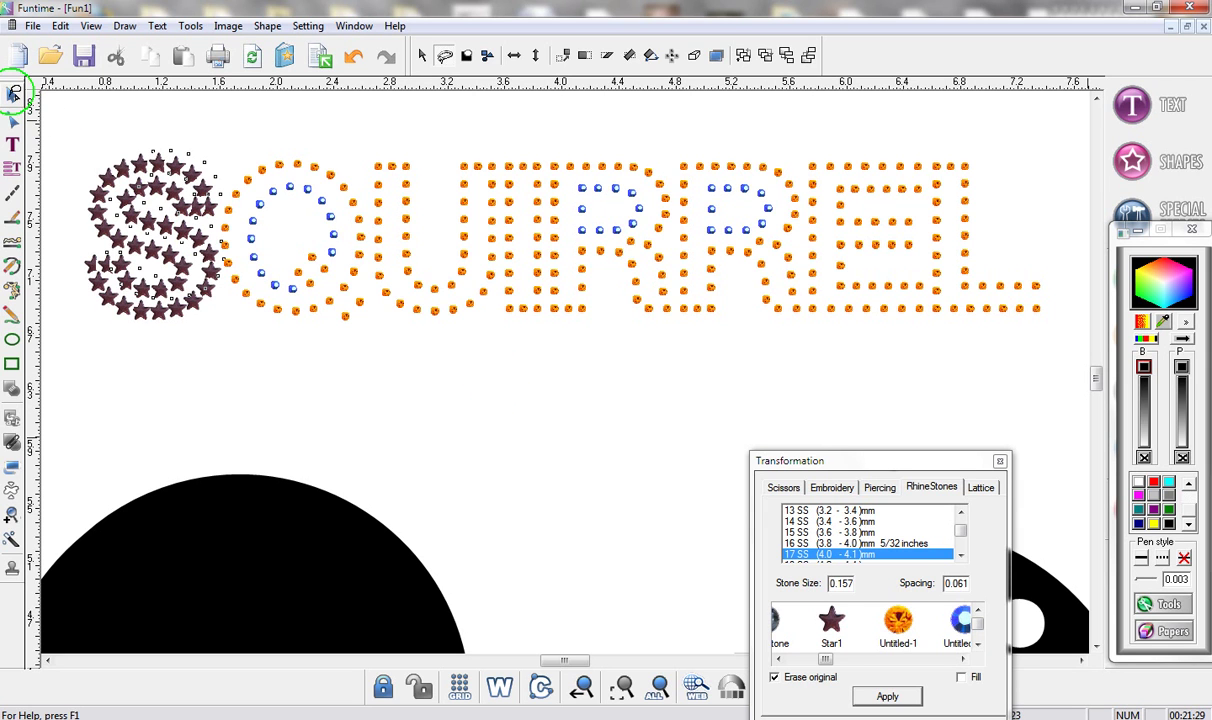
# Add the Outline special effect around the squirrel artwork, keeping the colour palette clear of the effects control
pyautogui.click(14, 100)
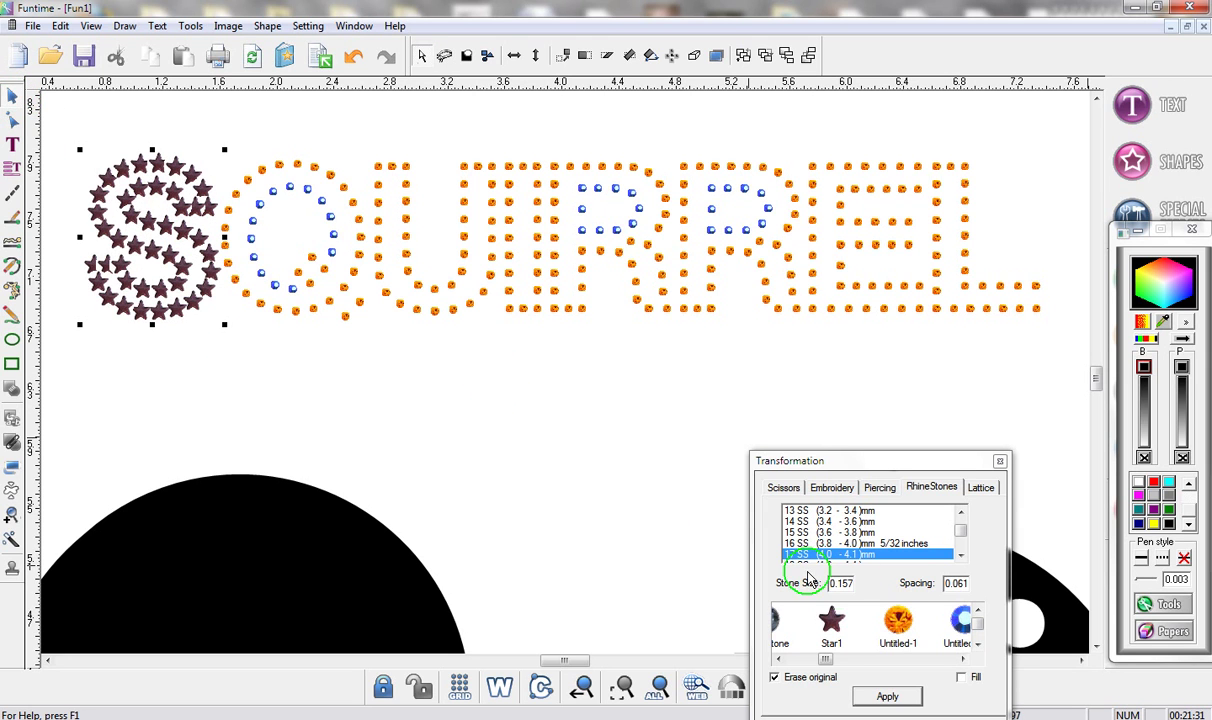
pyautogui.click(657, 694)
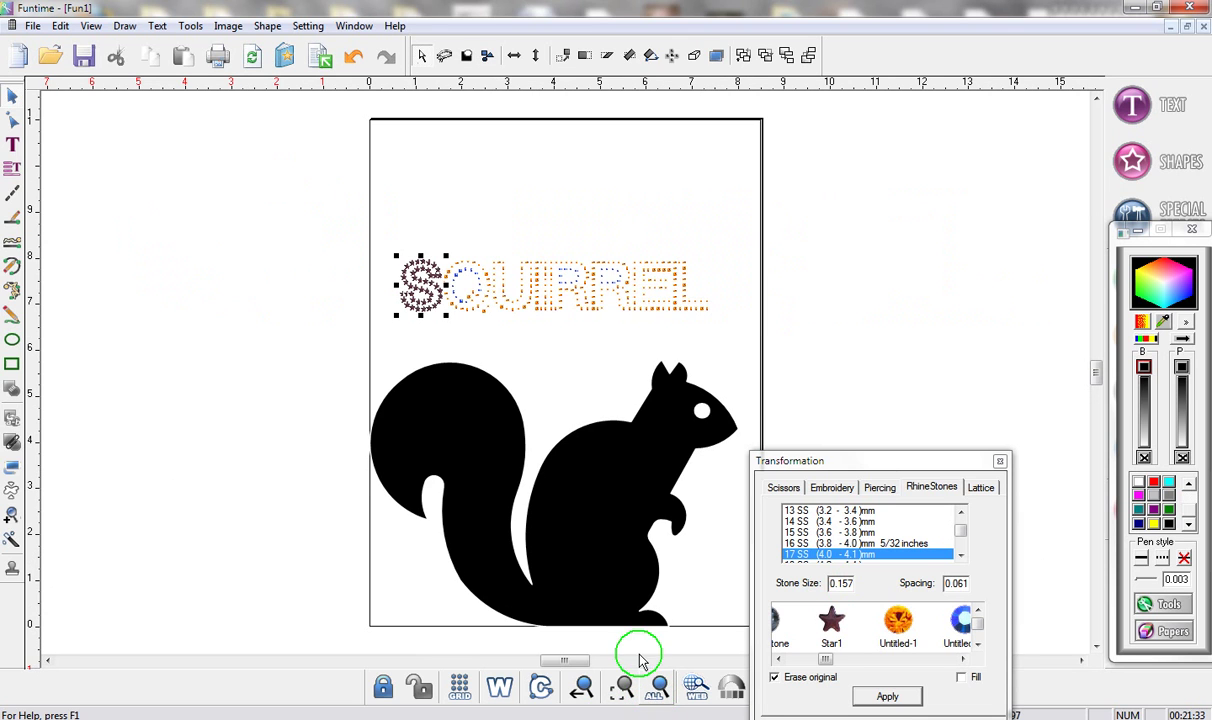
pyautogui.click(605, 490)
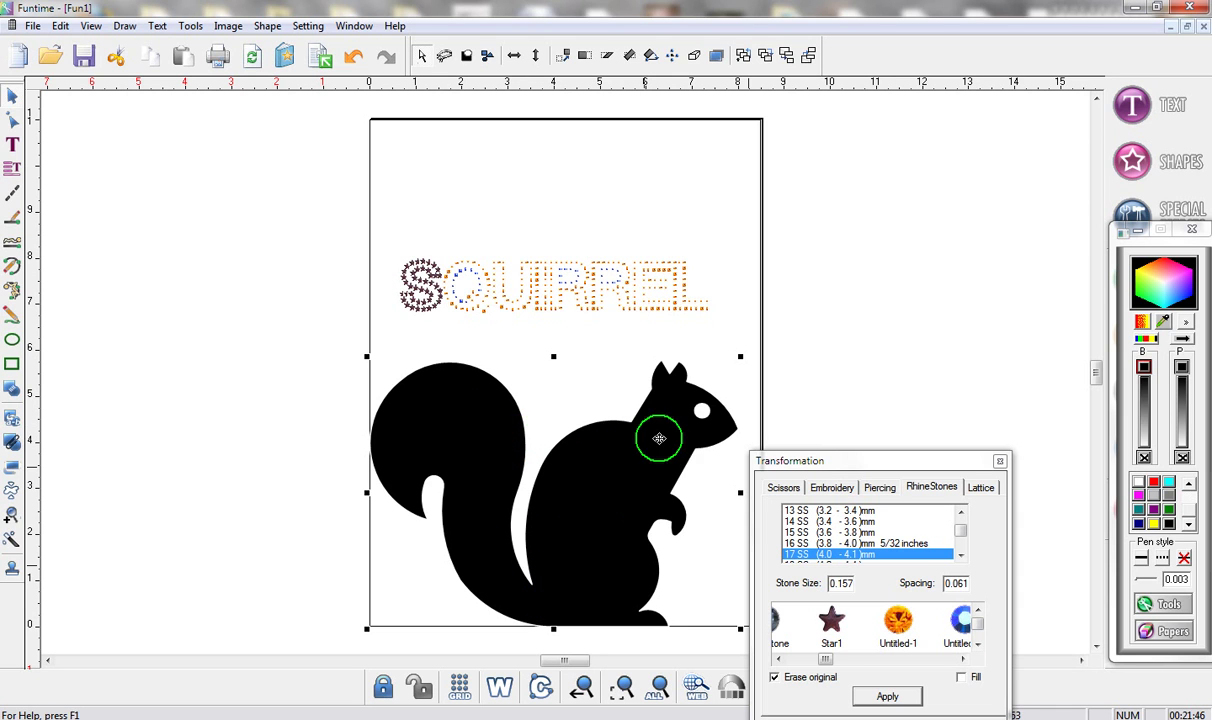
pyautogui.moveTo(1140, 236); pyautogui.dragTo(1142, 265)
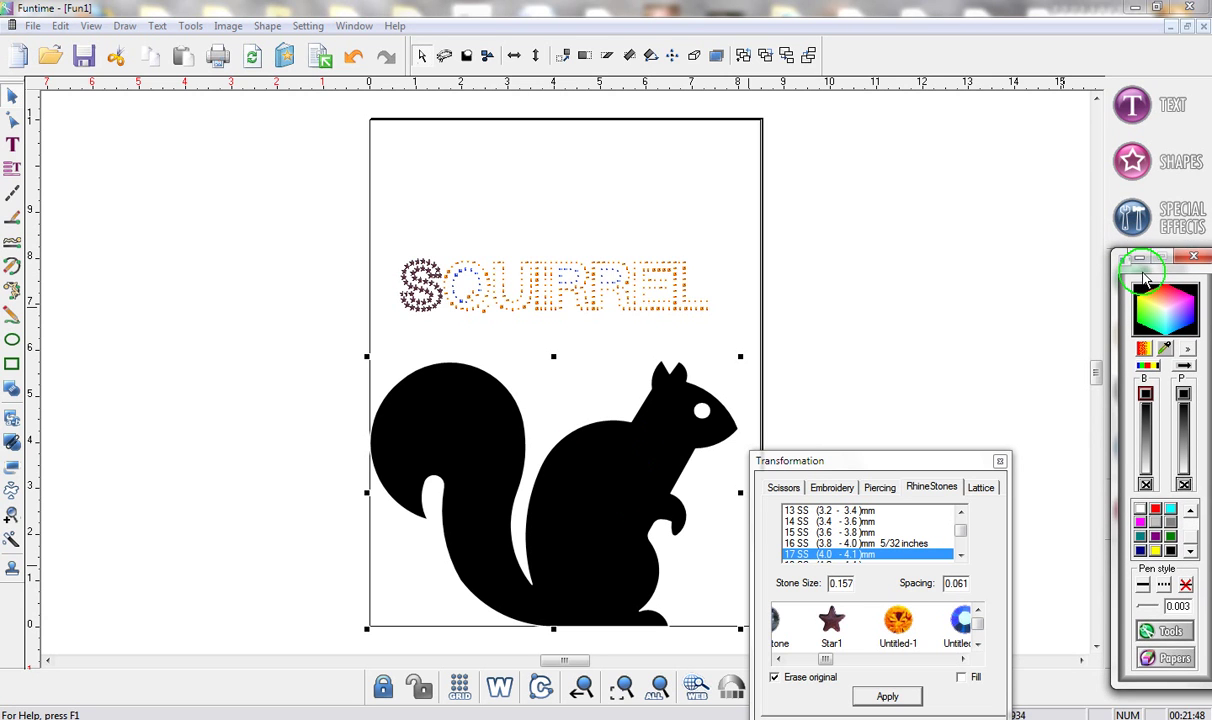
pyautogui.click(1177, 217)
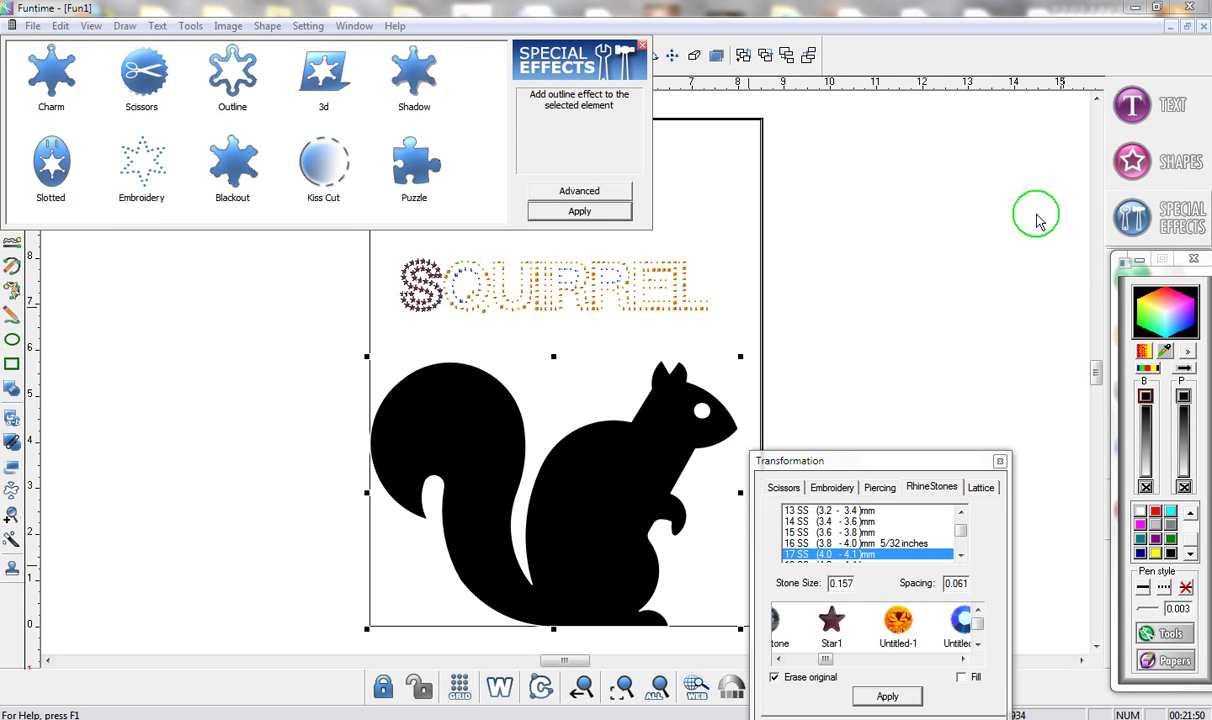
pyautogui.click(229, 67)
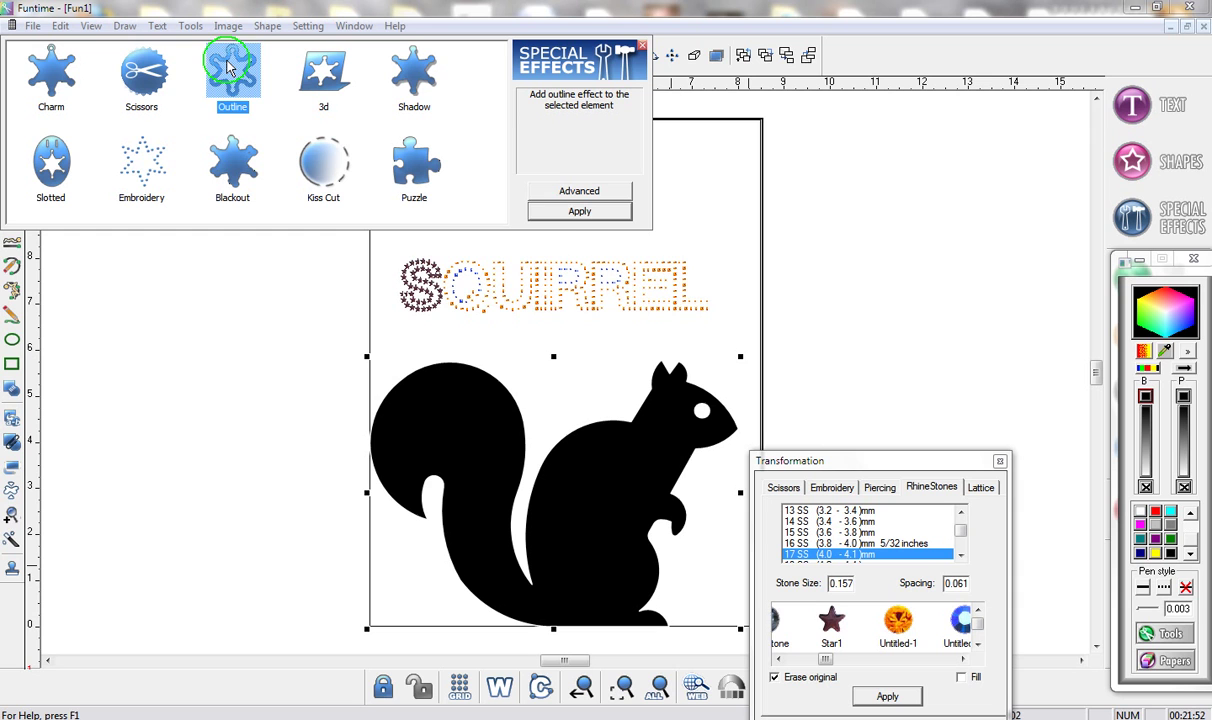
pyautogui.click(553, 217)
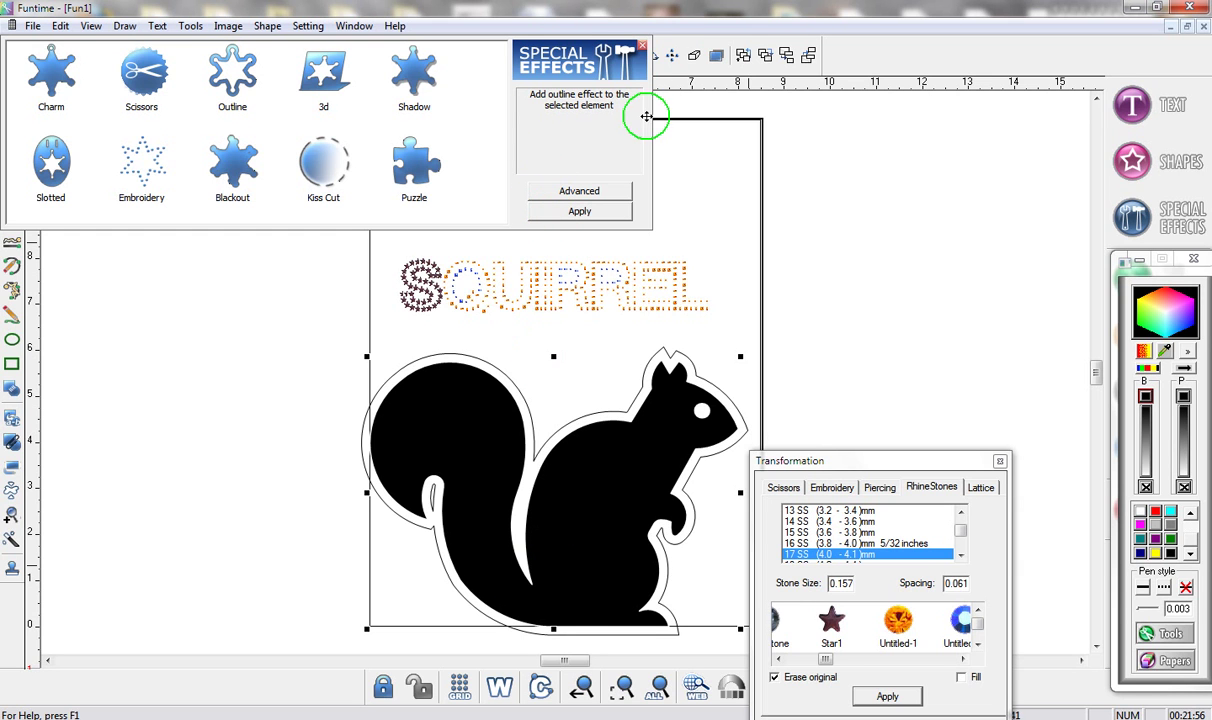
pyautogui.click(643, 49)
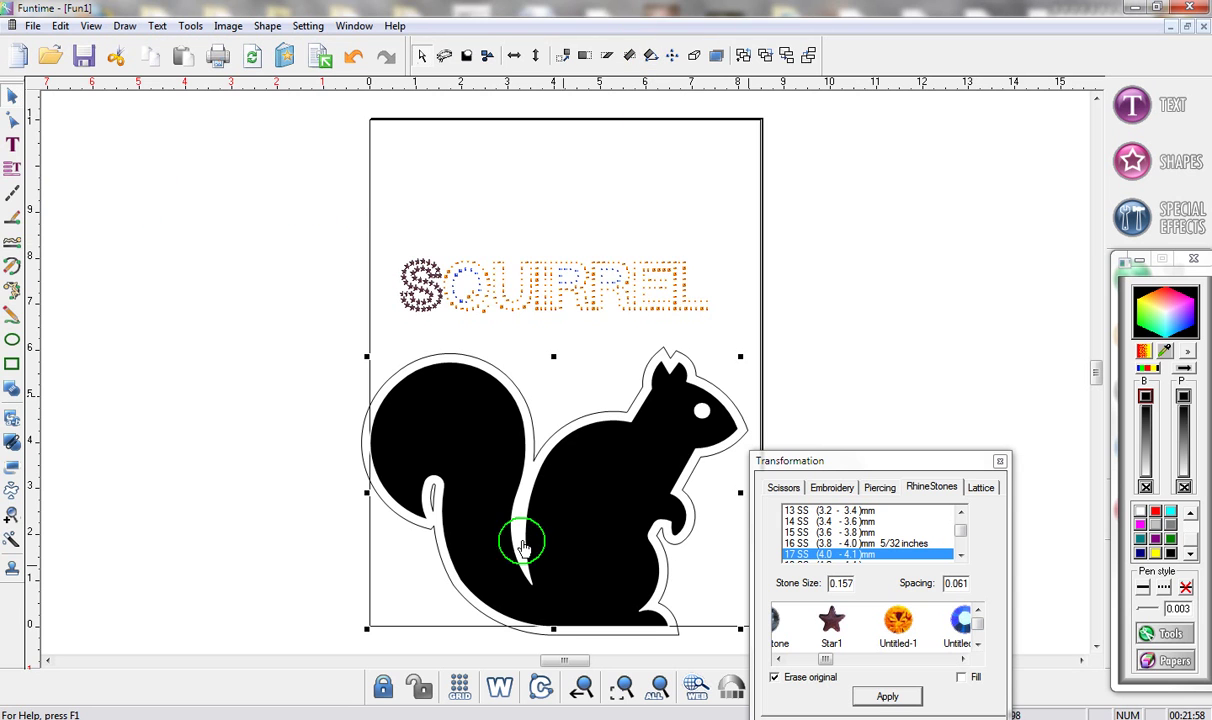
pyautogui.click(616, 697)
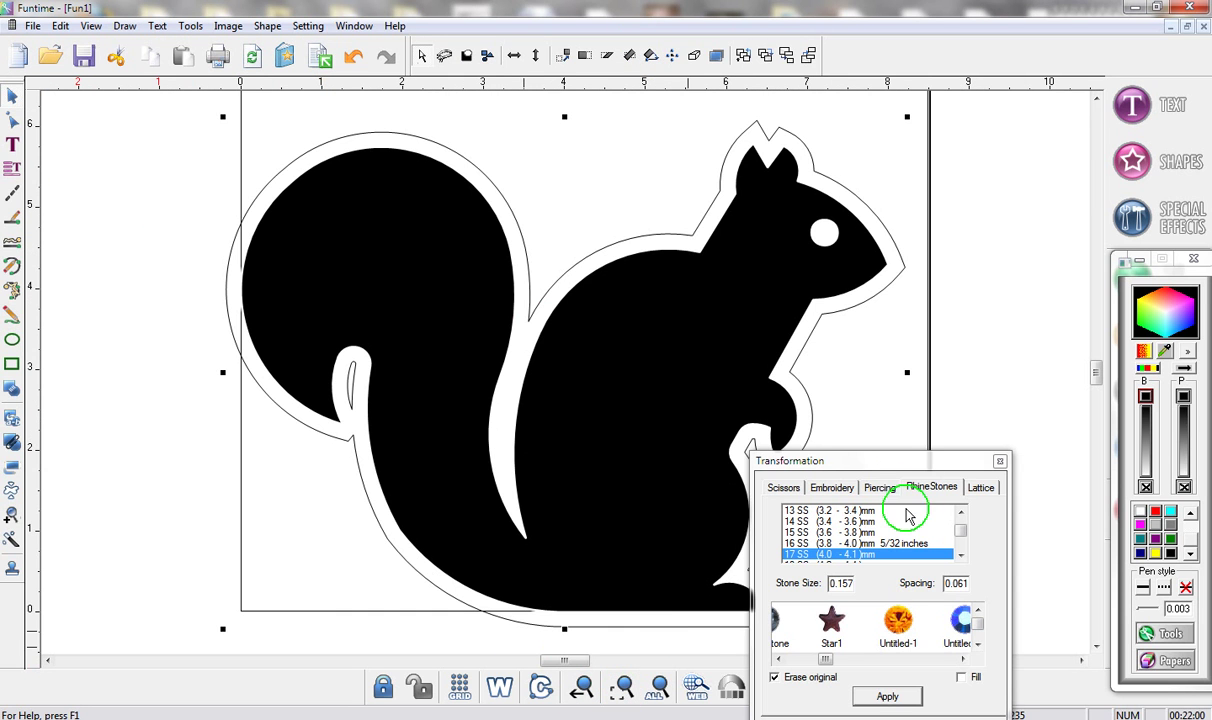
# Convert the black squirrel body to 4 SS (1.5 - 1.6 mm) rhinestones along its outline and apply the orange Untitled-1 design
pyautogui.moveTo(887, 461); pyautogui.dragTo(1009, 411)
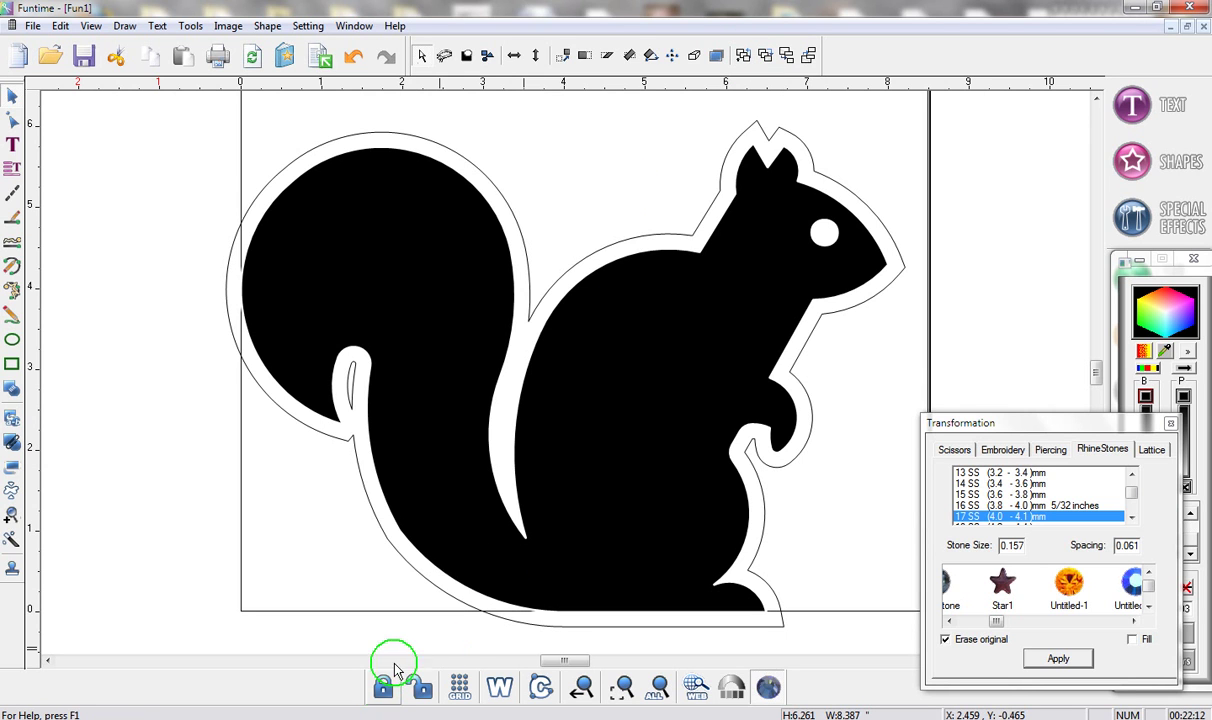
pyautogui.click(351, 380)
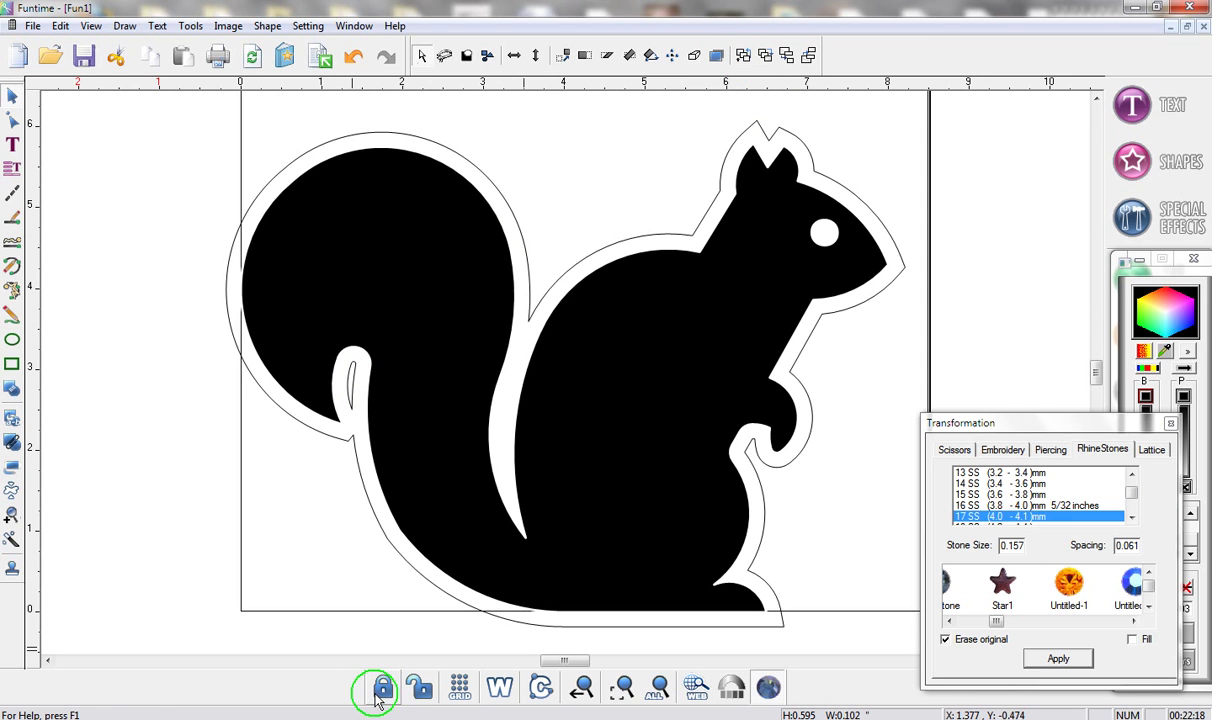
pyautogui.click(632, 271)
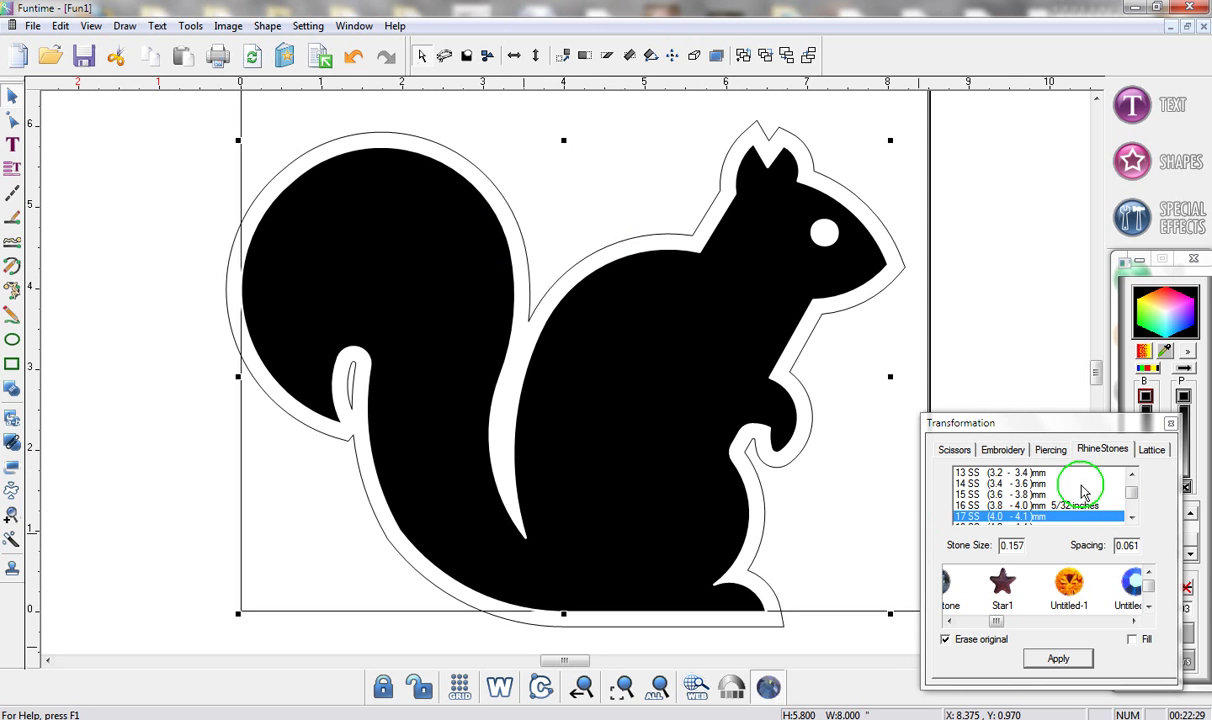
pyautogui.moveTo(1133, 503); pyautogui.dragTo(1133, 487)
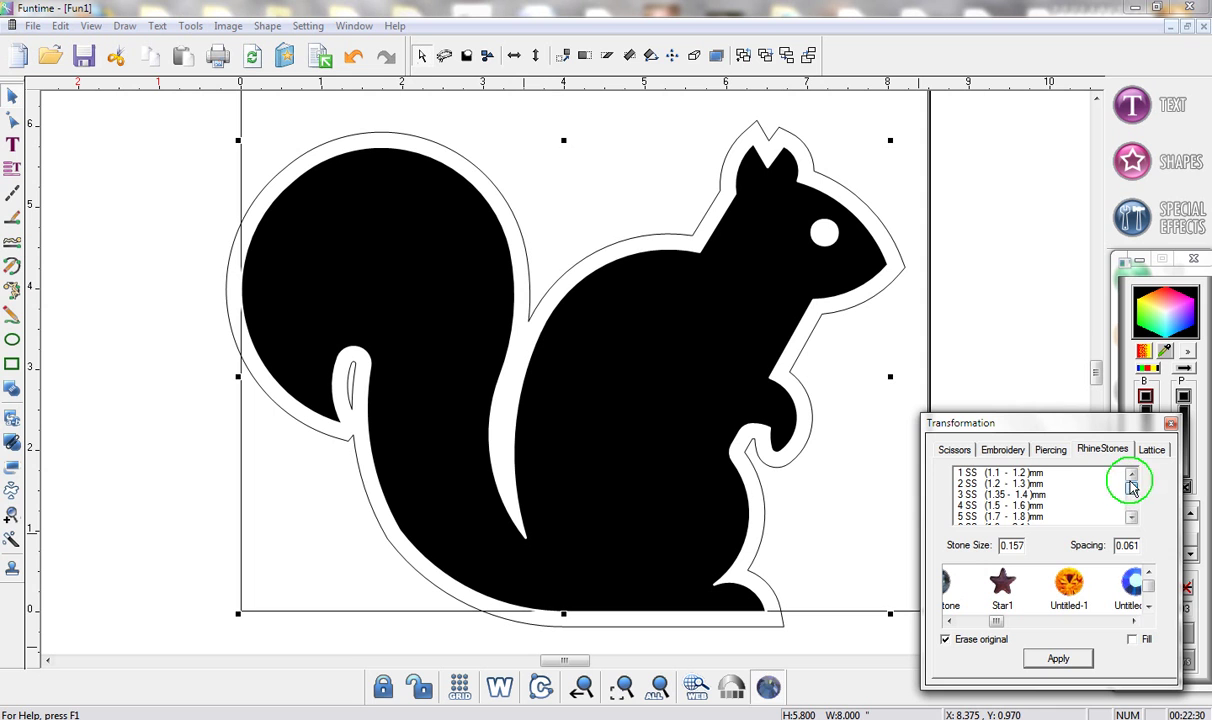
pyautogui.click(986, 507)
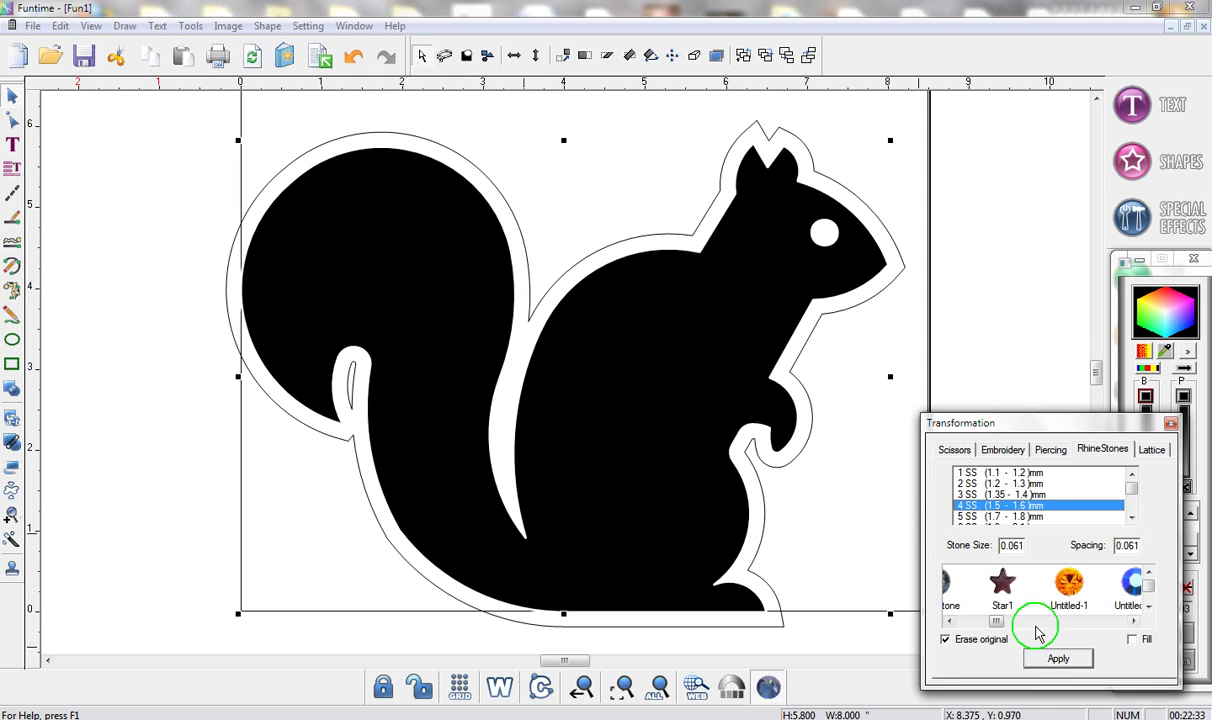
pyautogui.click(1057, 661)
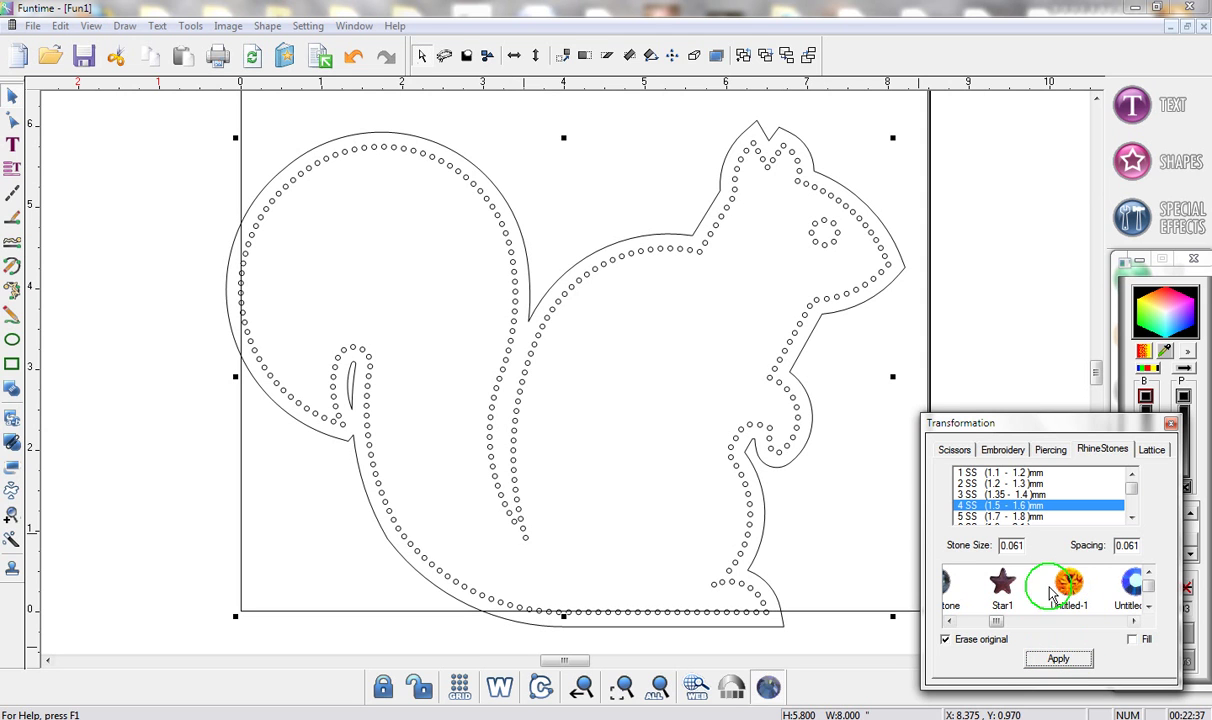
pyautogui.click(1084, 594)
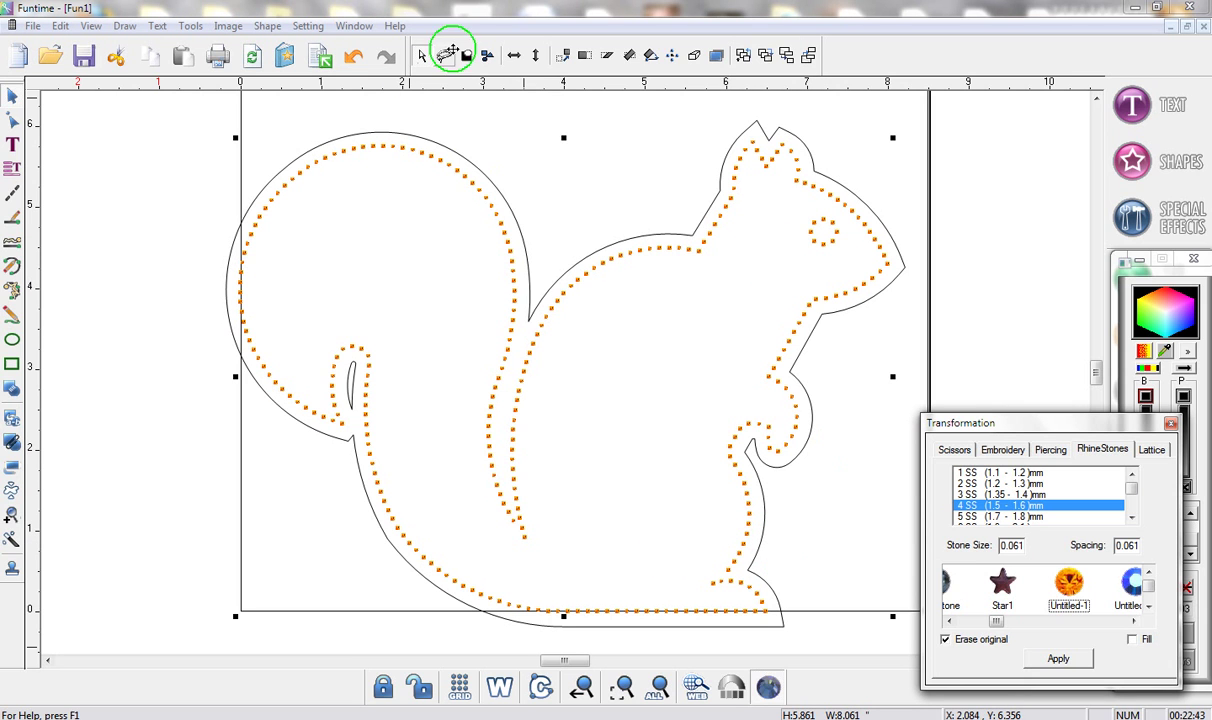
# Lasso-select the ring of stones forming the squirrel's eye and change them to the green Untitled-9 design
pyautogui.click(446, 60)
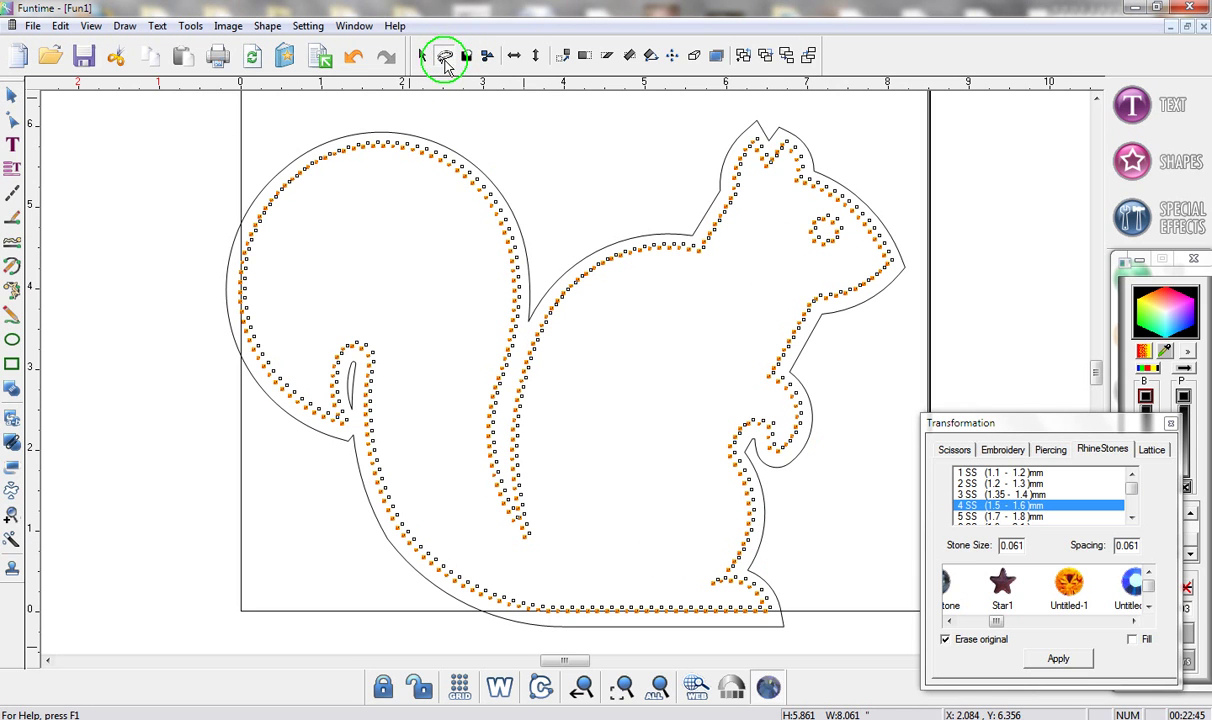
pyautogui.moveTo(795, 210)
pyautogui.mouseDown()
pyautogui.moveTo(795, 238)
pyautogui.moveTo(817, 252)
pyautogui.moveTo(830, 210)
pyautogui.moveTo(803, 211)
pyautogui.mouseUp()
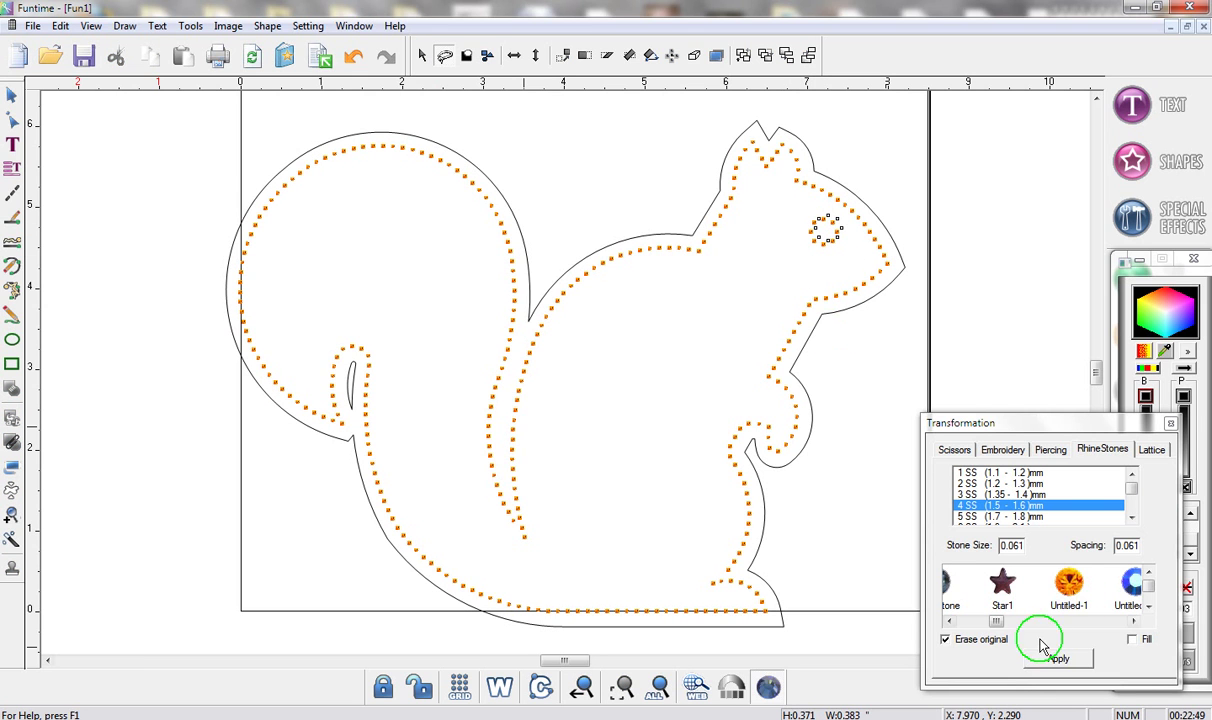
pyautogui.moveTo(998, 623); pyautogui.dragTo(1117, 630)
pyautogui.click(1116, 581)
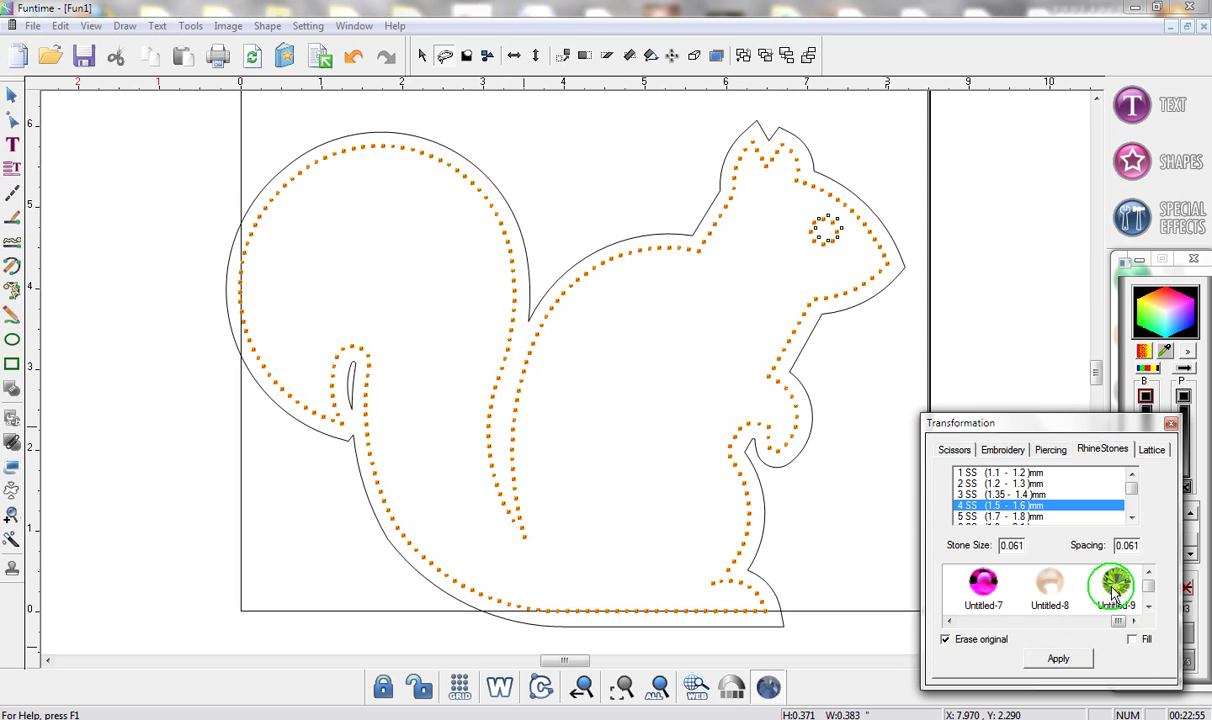
# Lasso-select the stones around the squirrel's tail and lower back and enlarge them to 12 SS (3.0 - 3.2 mm)
pyautogui.click(879, 563)
pyautogui.moveTo(520, 555)
pyautogui.mouseDown()
pyautogui.moveTo(495, 466)
pyautogui.moveTo(539, 293)
pyautogui.moveTo(487, 162)
pyautogui.moveTo(387, 127)
pyautogui.moveTo(229, 203)
pyautogui.moveTo(285, 515)
pyautogui.moveTo(373, 616)
pyautogui.moveTo(473, 614)
pyautogui.moveTo(497, 478)
pyautogui.moveTo(487, 466)
pyautogui.moveTo(495, 476)
pyautogui.mouseUp()
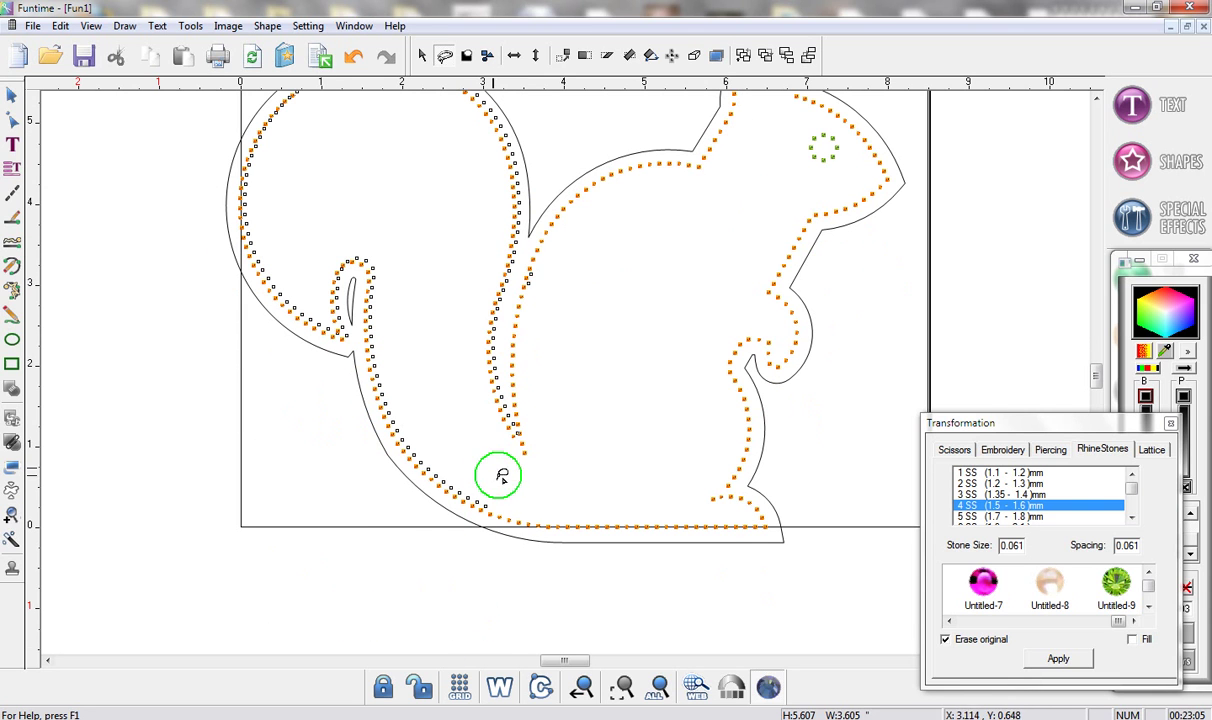
pyautogui.click(1131, 518)
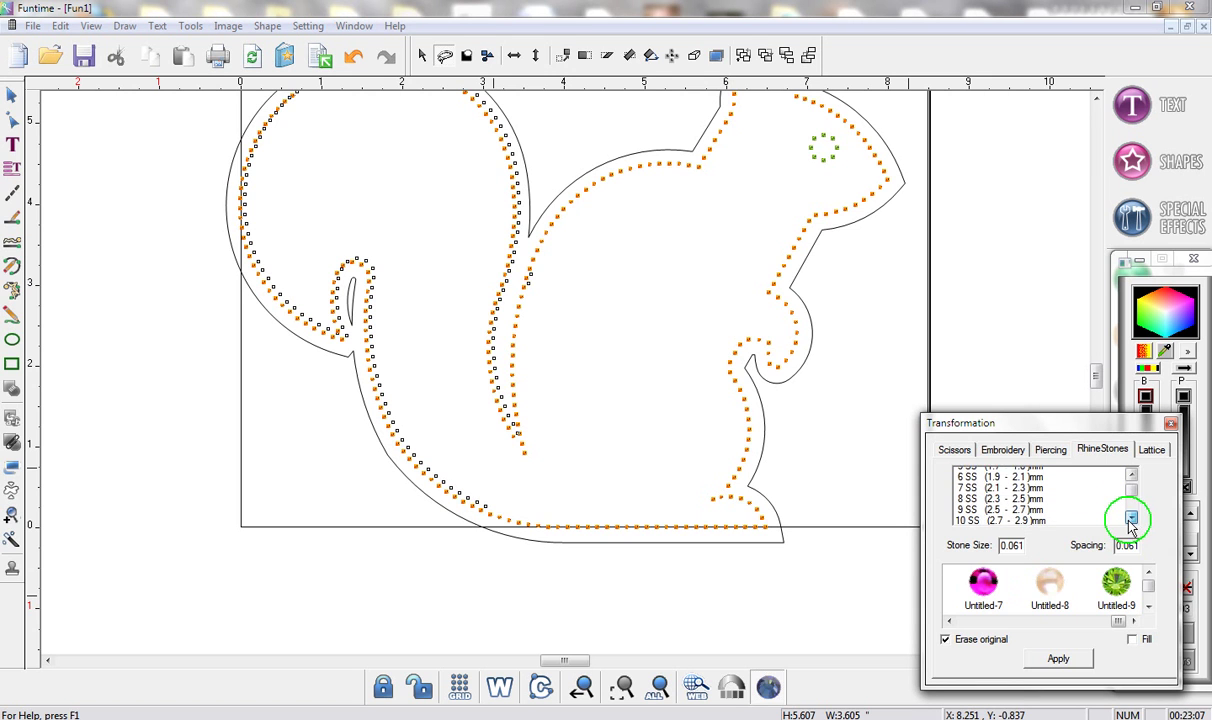
pyautogui.click(968, 510)
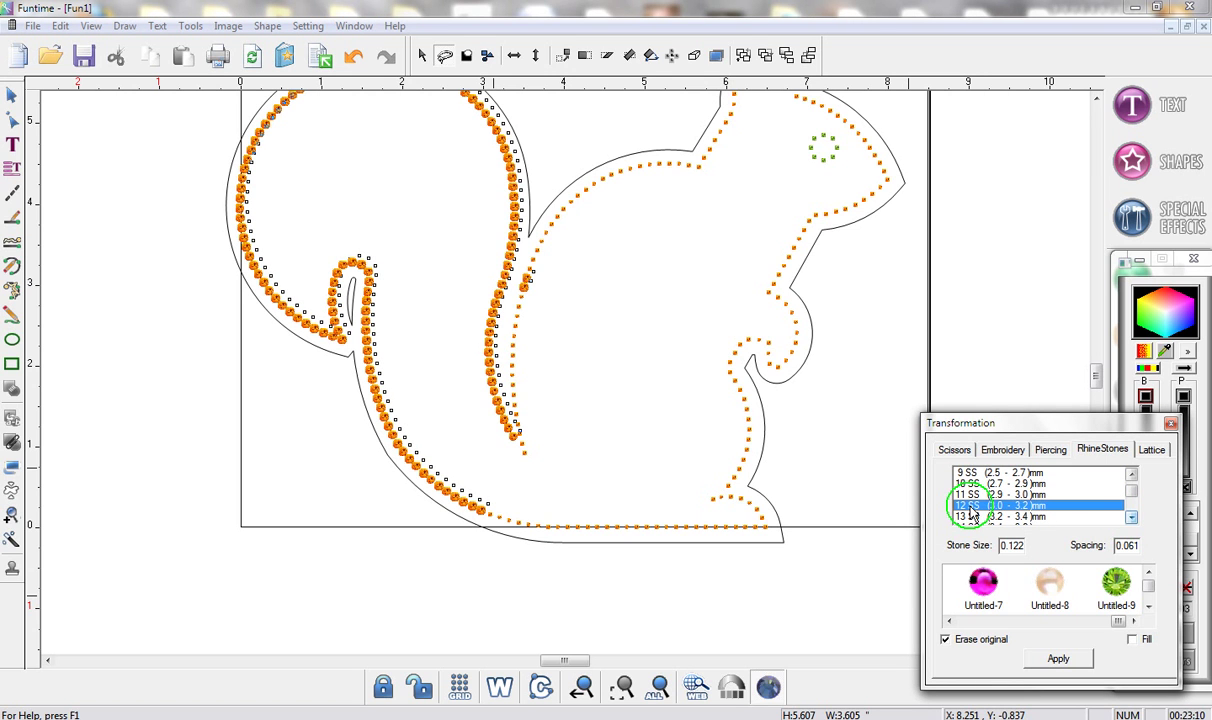
# Lasso-select the two enlarged stray stones on the squirrel's back, set them to 4 SS (1.5 - 1.6 mm), and close the transformation settings
pyautogui.click(527, 265)
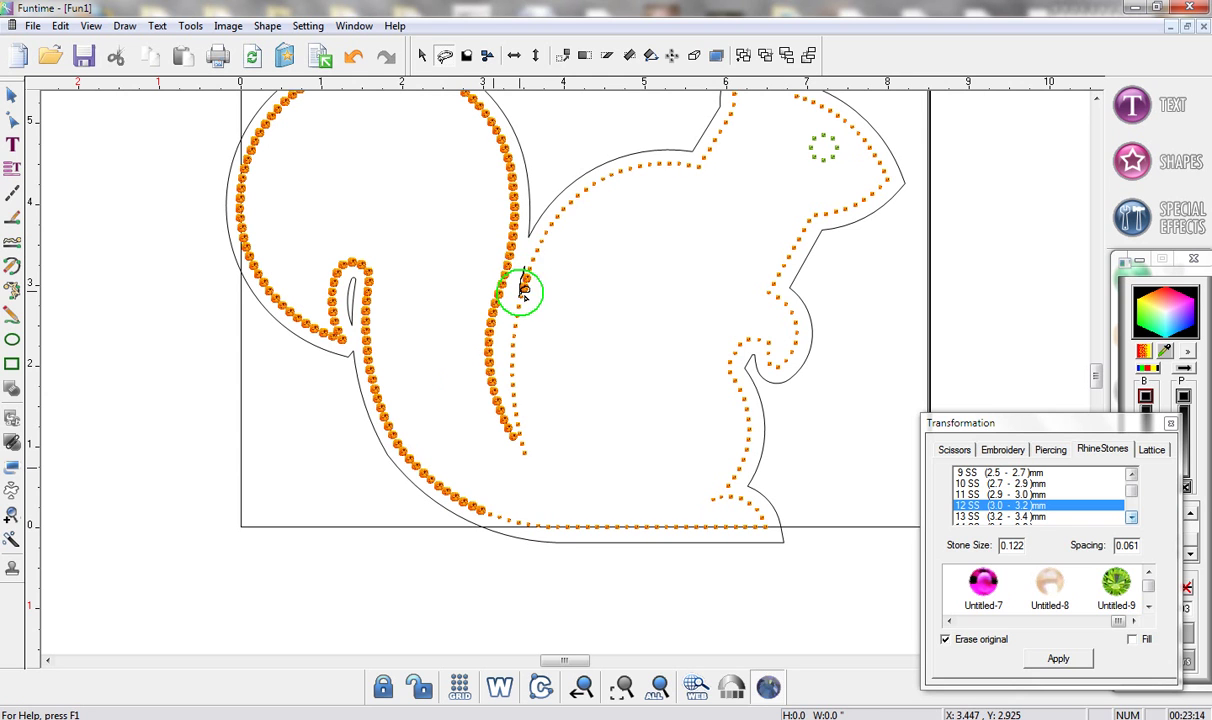
pyautogui.moveTo(535, 292); pyautogui.dragTo(524, 266)
pyautogui.moveTo(1129, 492); pyautogui.dragTo(1131, 476)
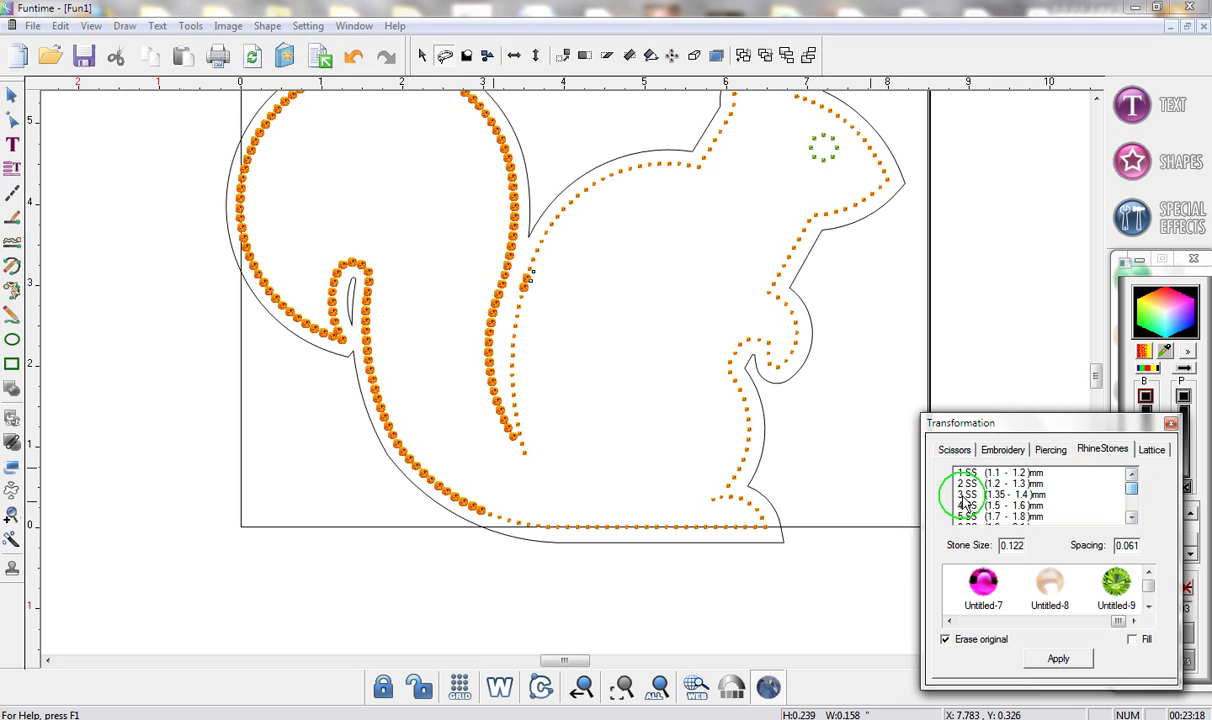
pyautogui.click(968, 507)
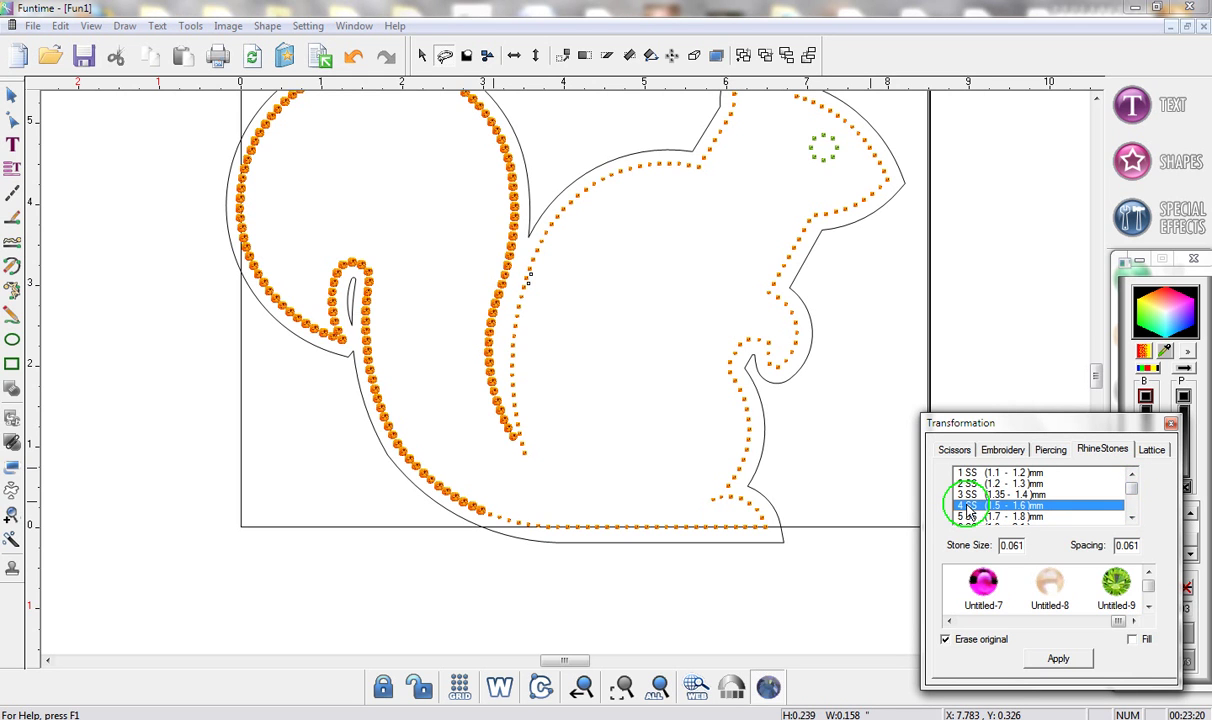
pyautogui.click(1172, 424)
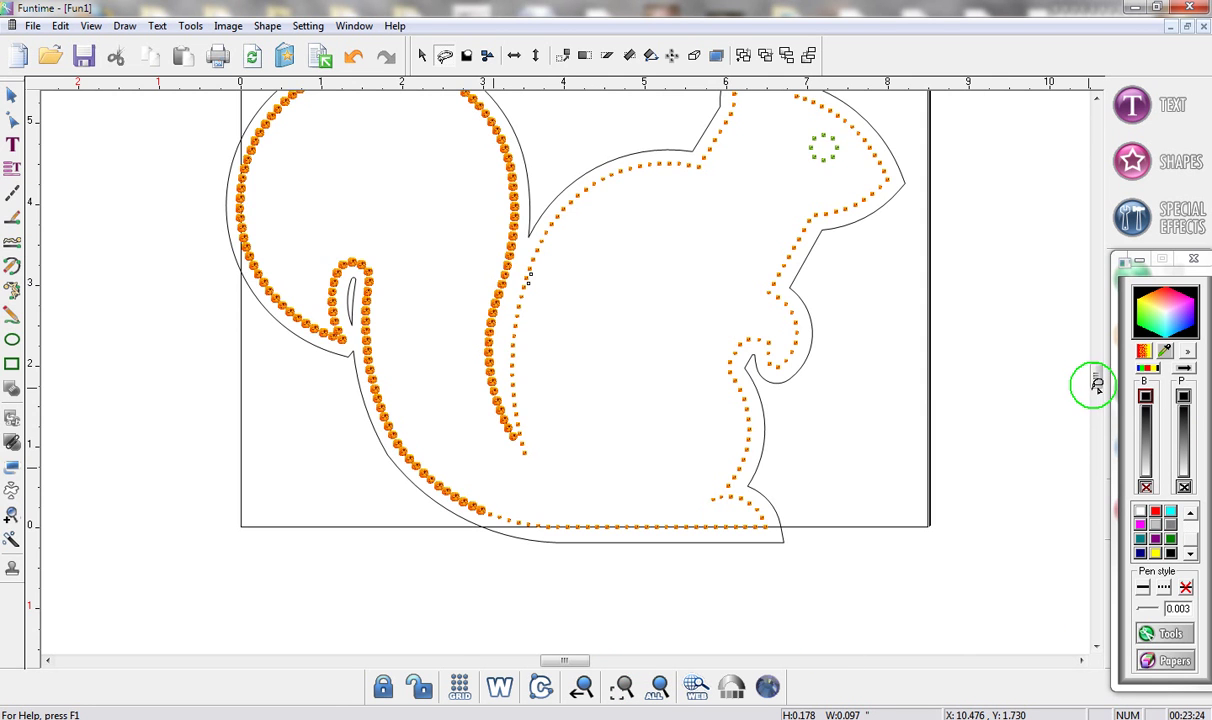
# Select the outline shape surrounding the squirrel stones and fill it with black
pyautogui.scroll(4, 1096, 378)
pyautogui.scroll(-2, 1097, 386)
pyautogui.scroll(-1, 1096, 385)
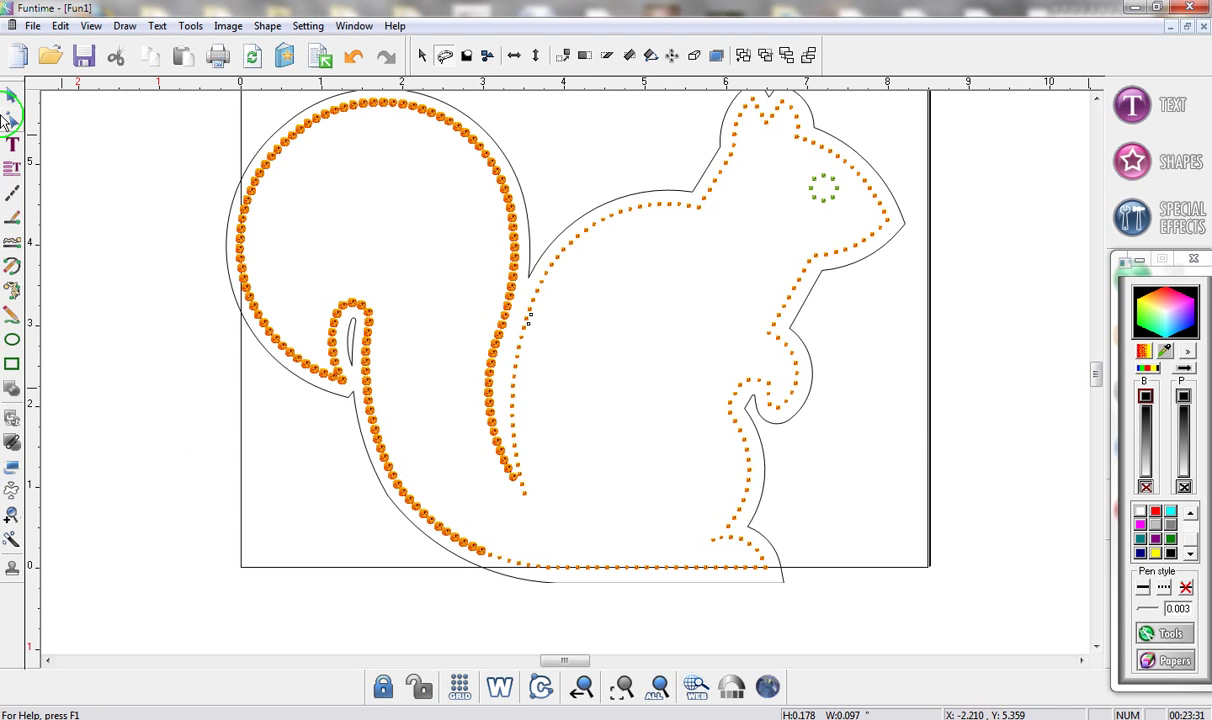
pyautogui.press('Tab')
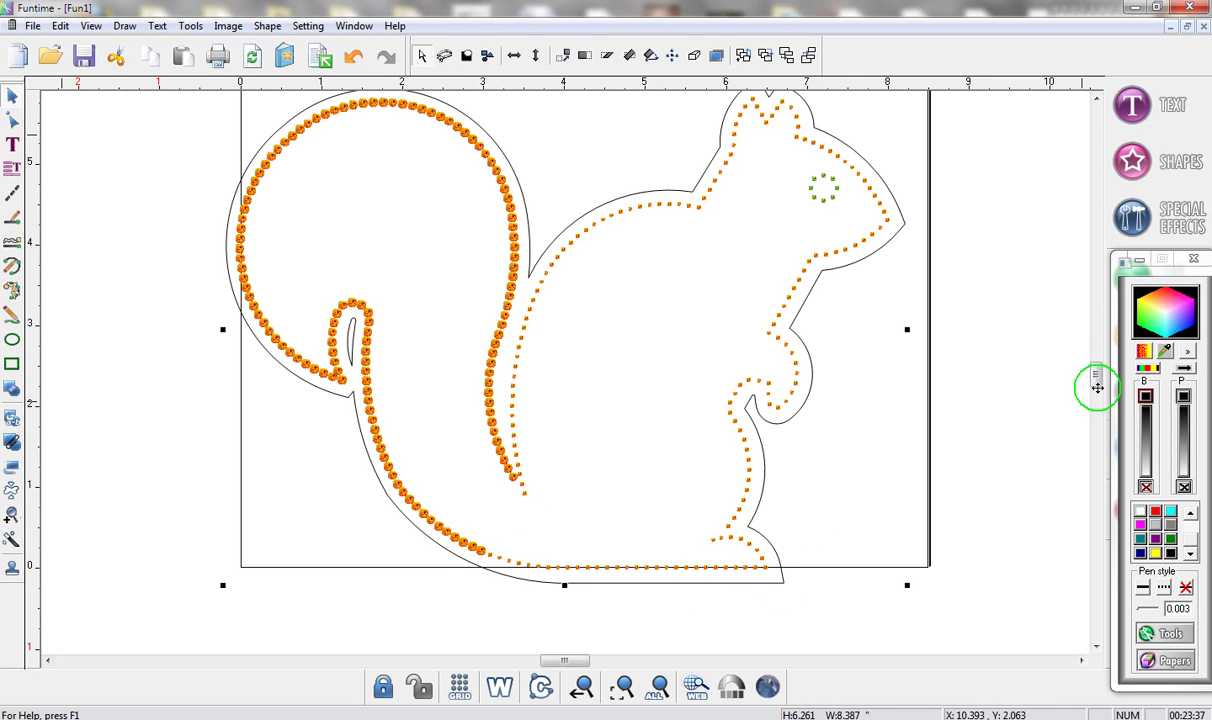
pyautogui.click(1146, 346)
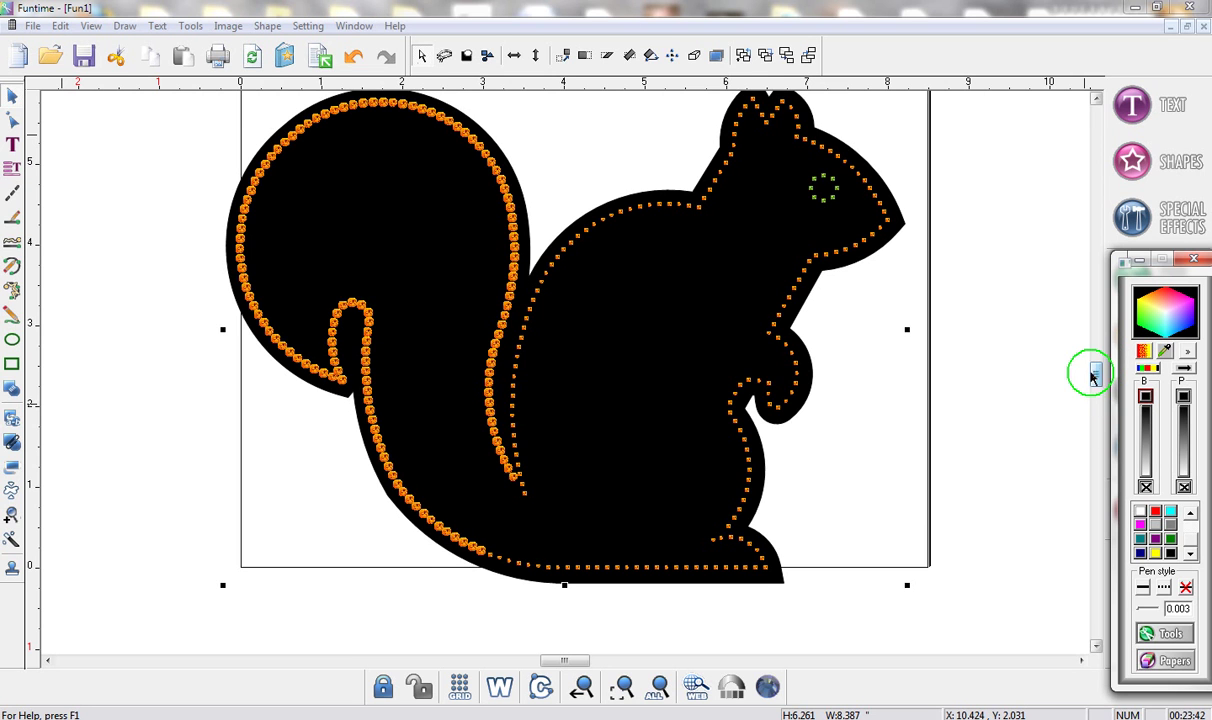
pyautogui.moveTo(1090, 372); pyautogui.dragTo(1096, 371)
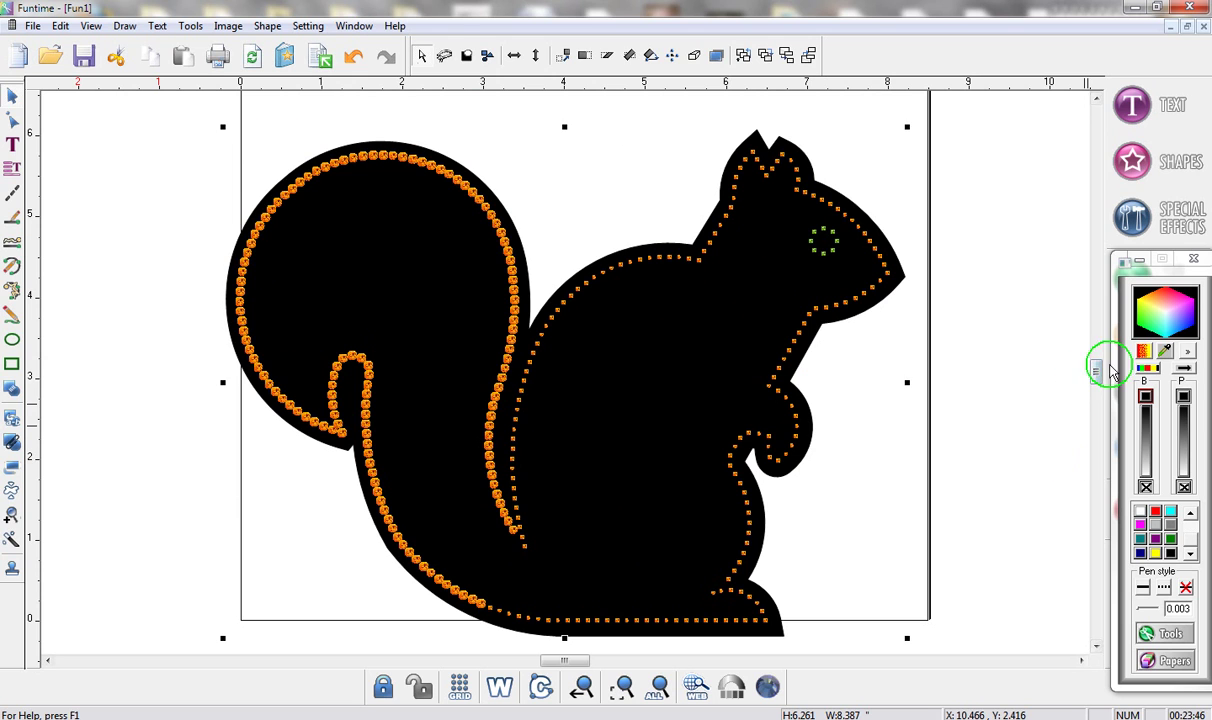